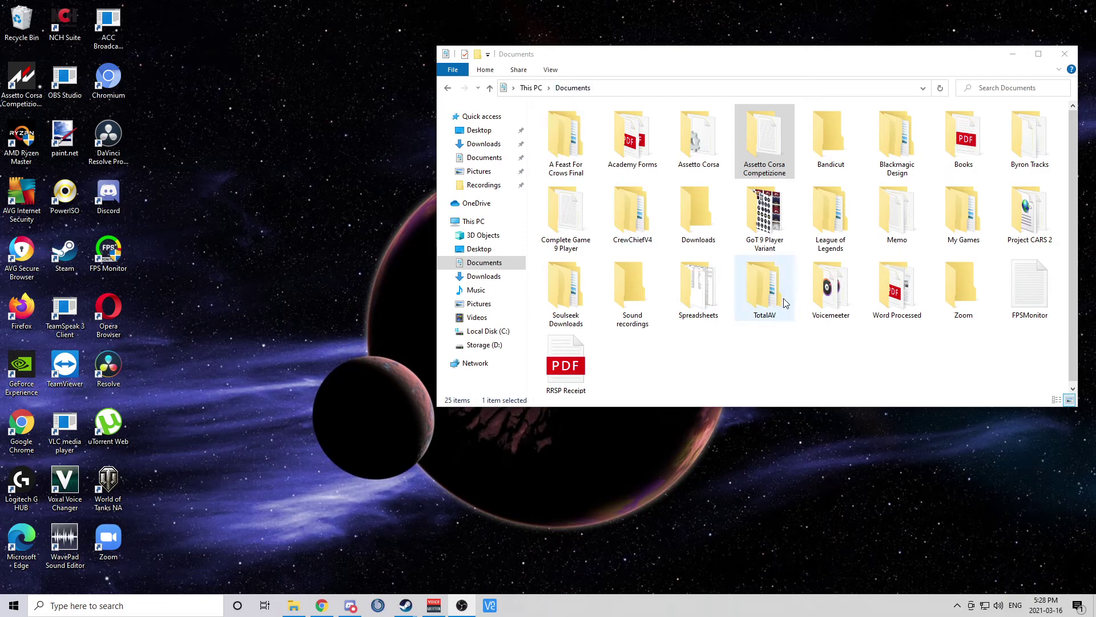
# Open the Drivers folder inside the Customs folder of Documents' Assetto Corsa Competizione folder
pyautogui.click(774, 147)
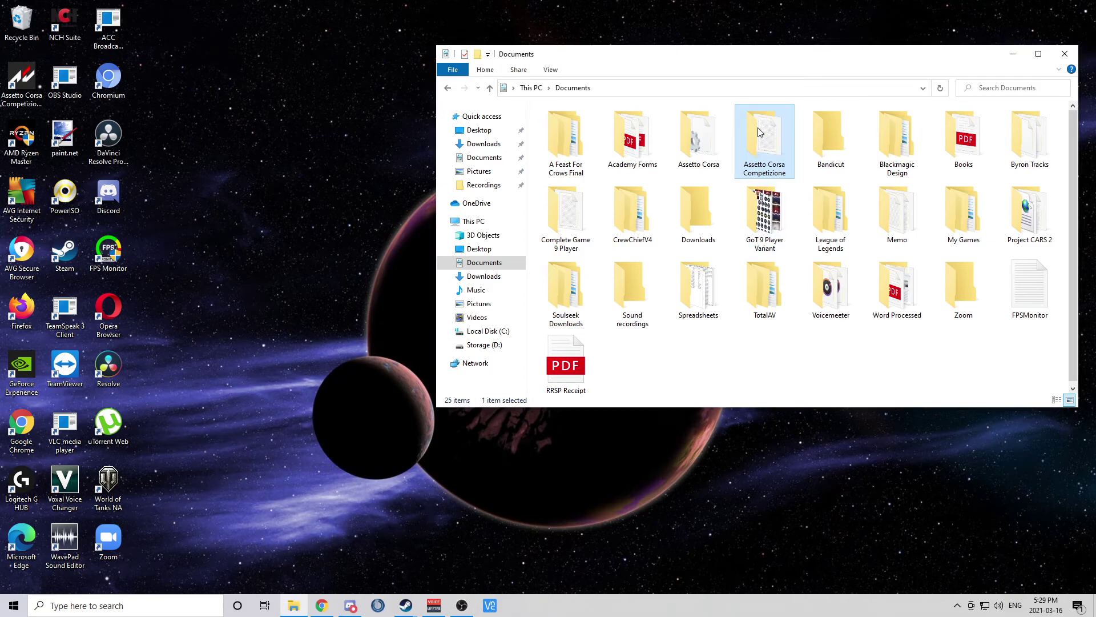
pyautogui.doubleClick(759, 130)
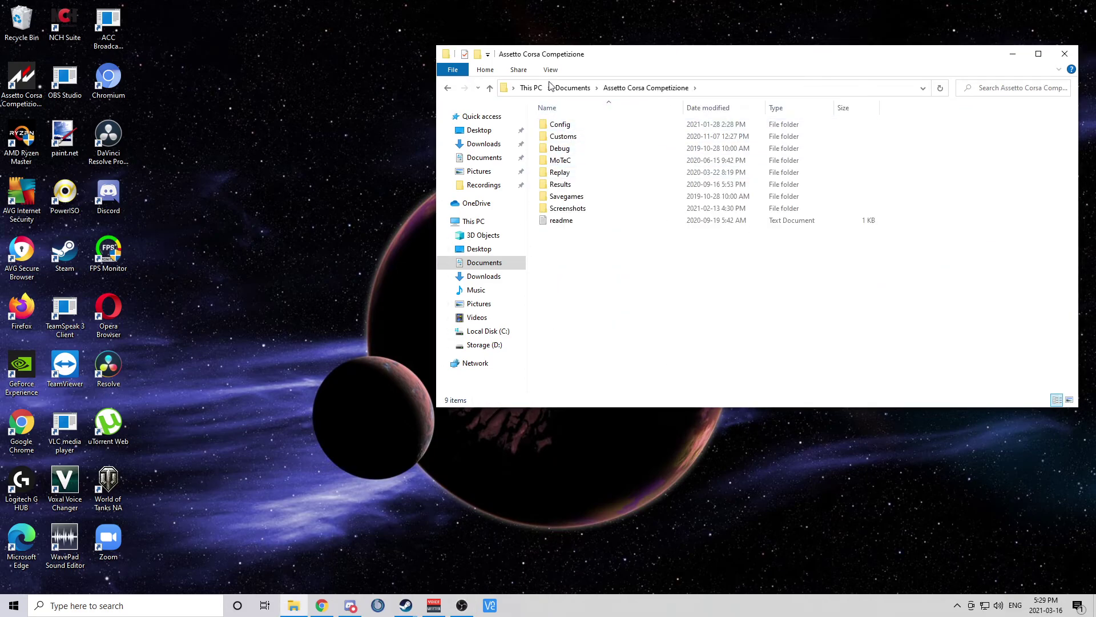
pyautogui.doubleClick(573, 137)
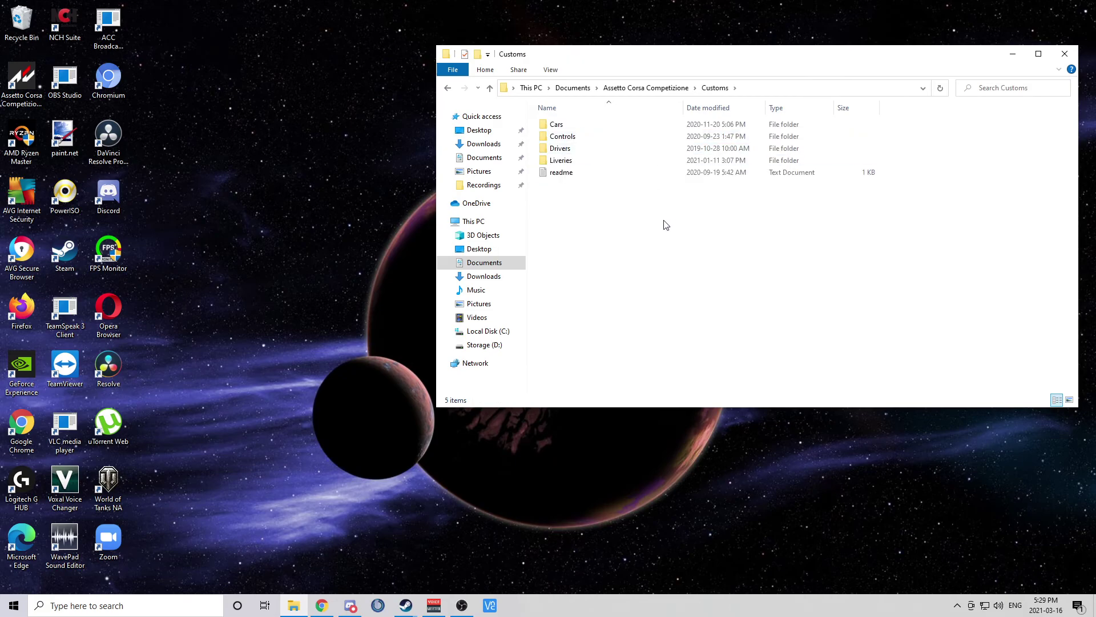
pyautogui.doubleClick(559, 149)
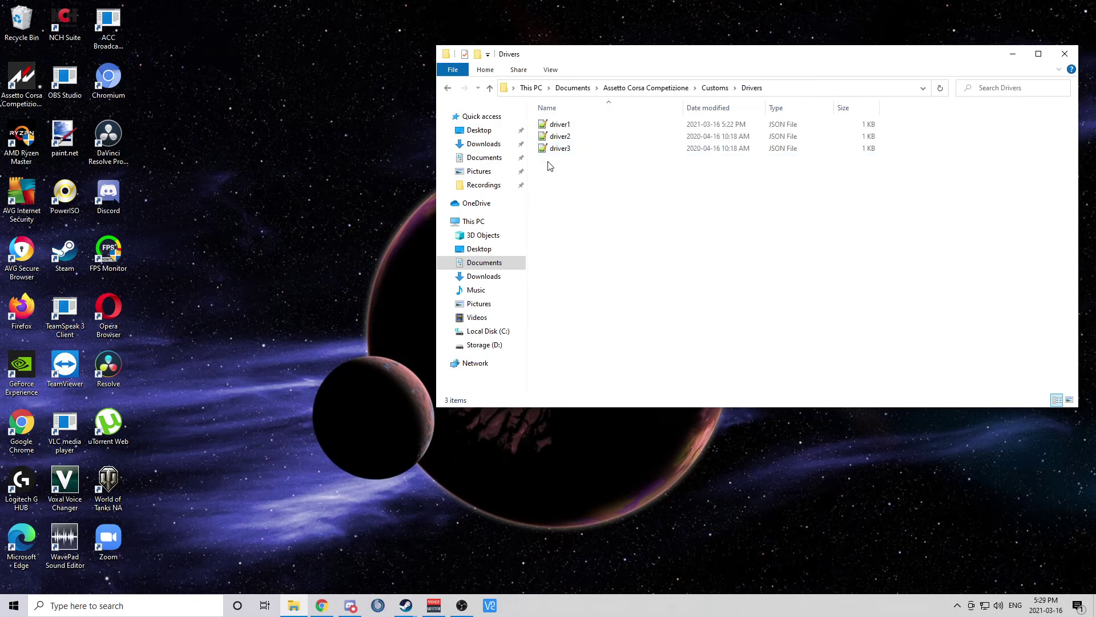
# Open the driver1 JSON file for editing in Notepad++
pyautogui.rightClick(578, 127)
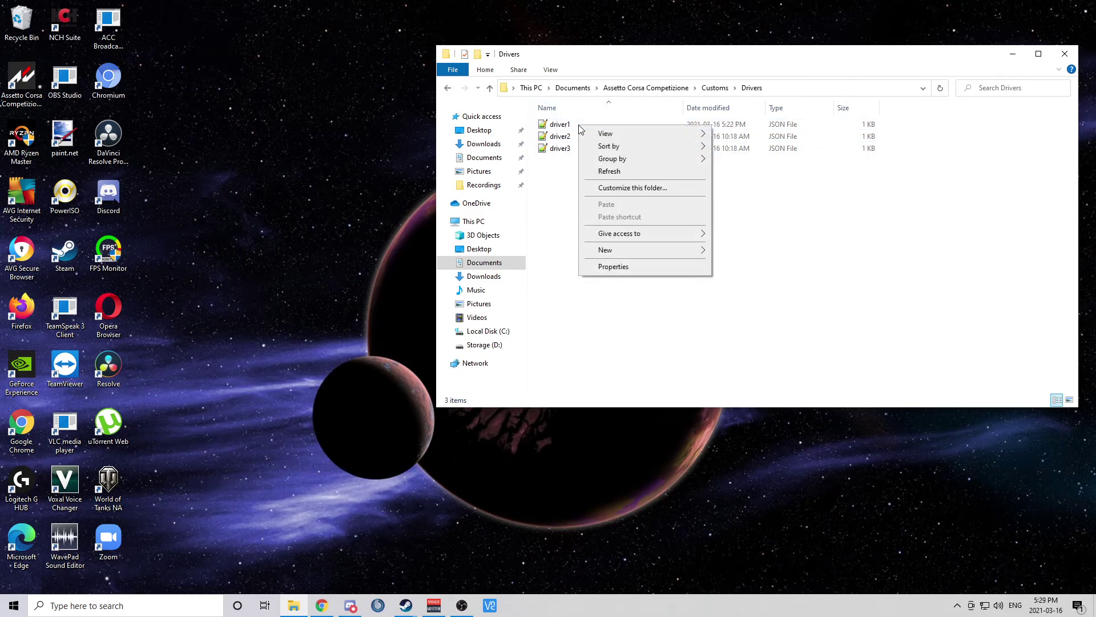
pyautogui.rightClick(568, 124)
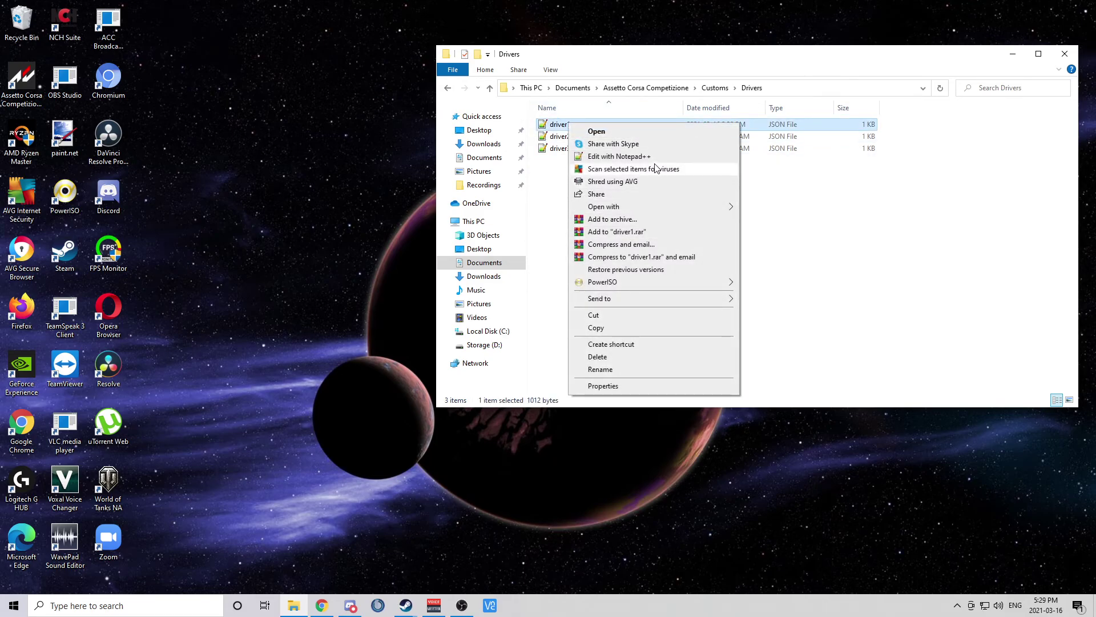
pyautogui.click(656, 157)
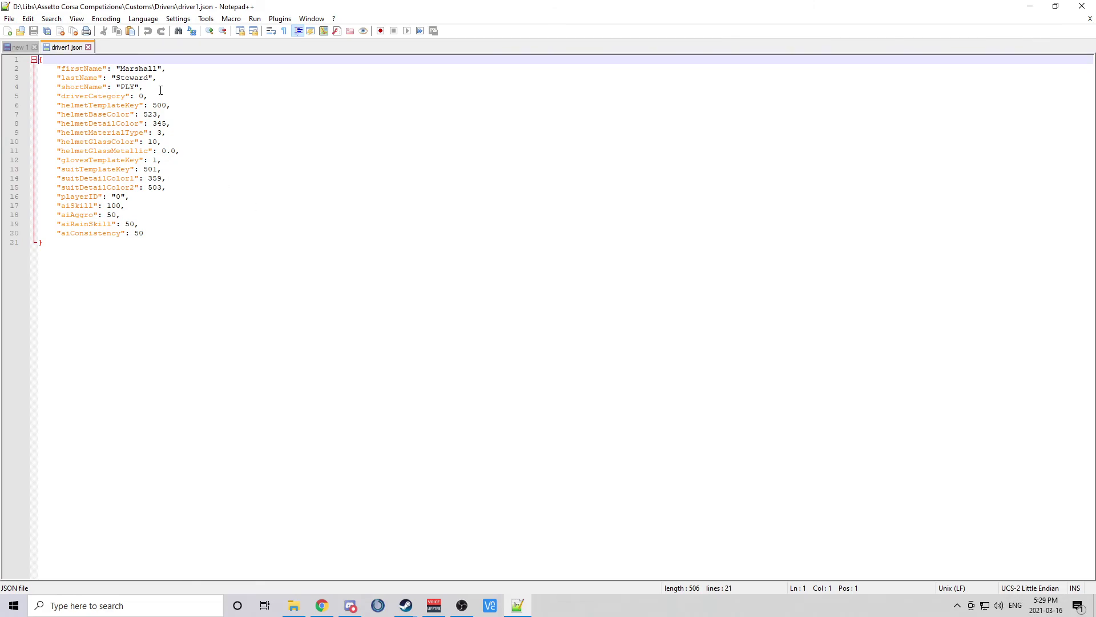
# Examine the name, driver category, helmet, suit and AI entries in driver1.json, and close the file and Notepad++
pyautogui.click(140, 69)
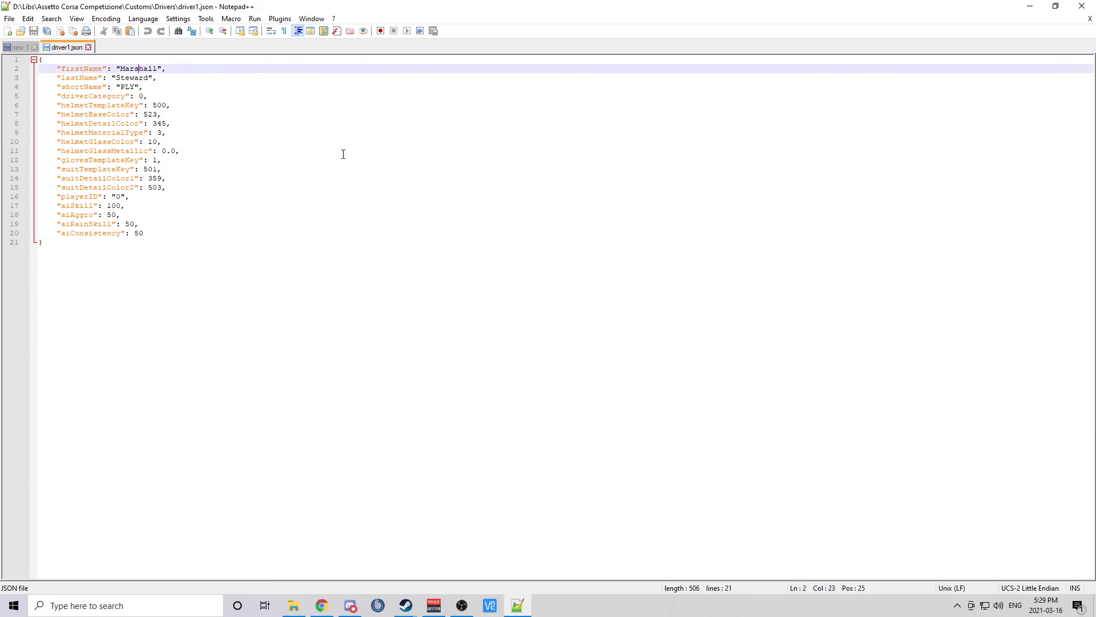
pyautogui.press('Down')
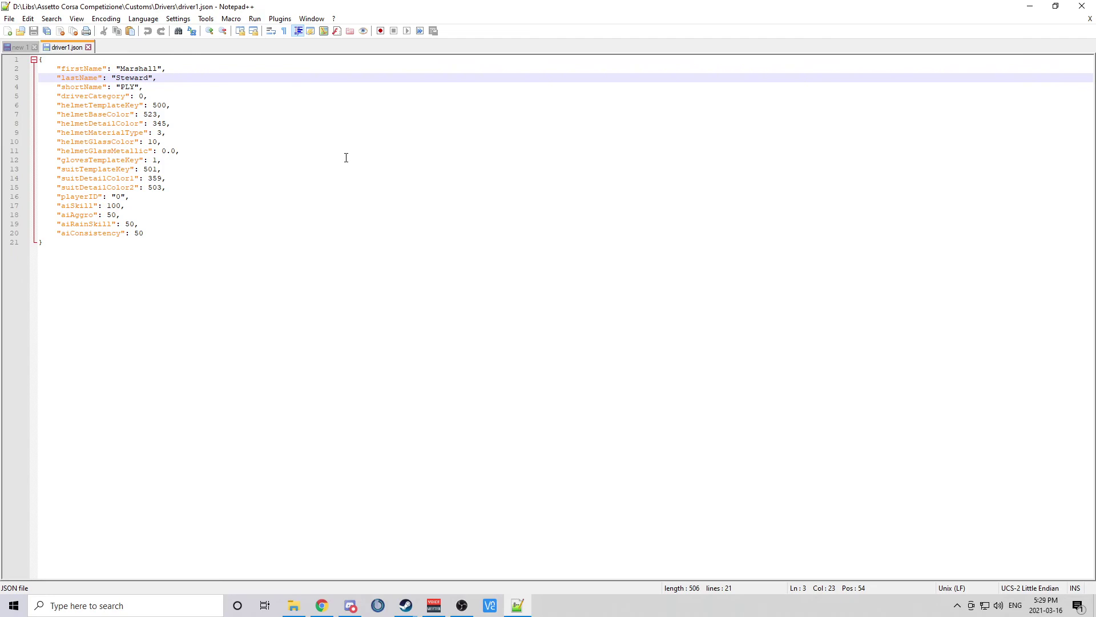
pyautogui.press('Down')
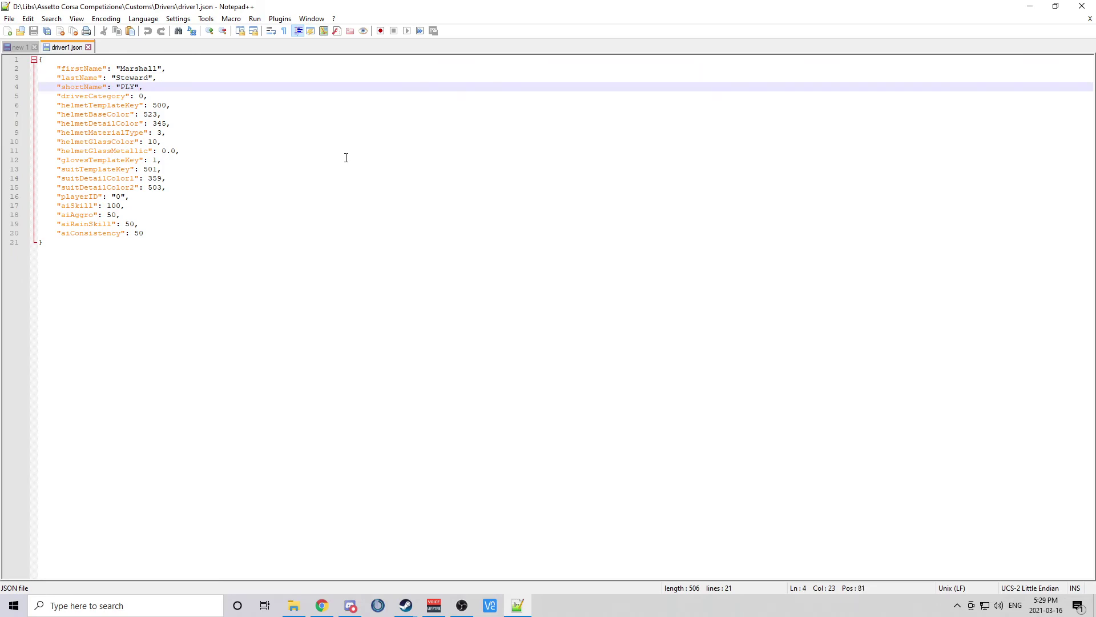
pyautogui.press('Down')
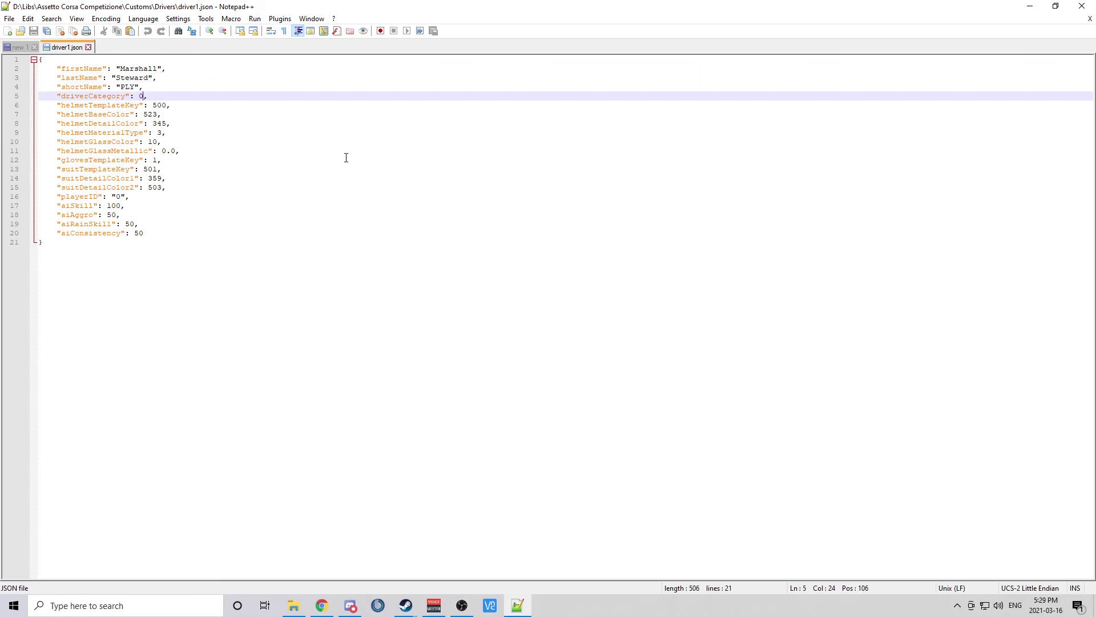
pyautogui.press('Down')
pyautogui.press('Down')
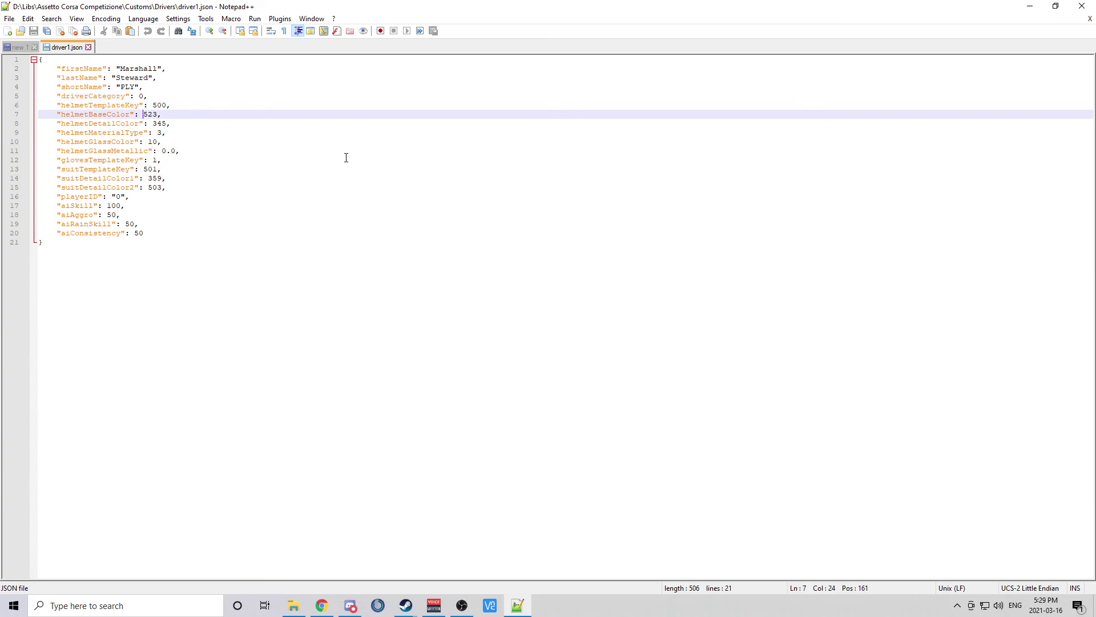
pyautogui.press('Up')
pyautogui.press('Up')
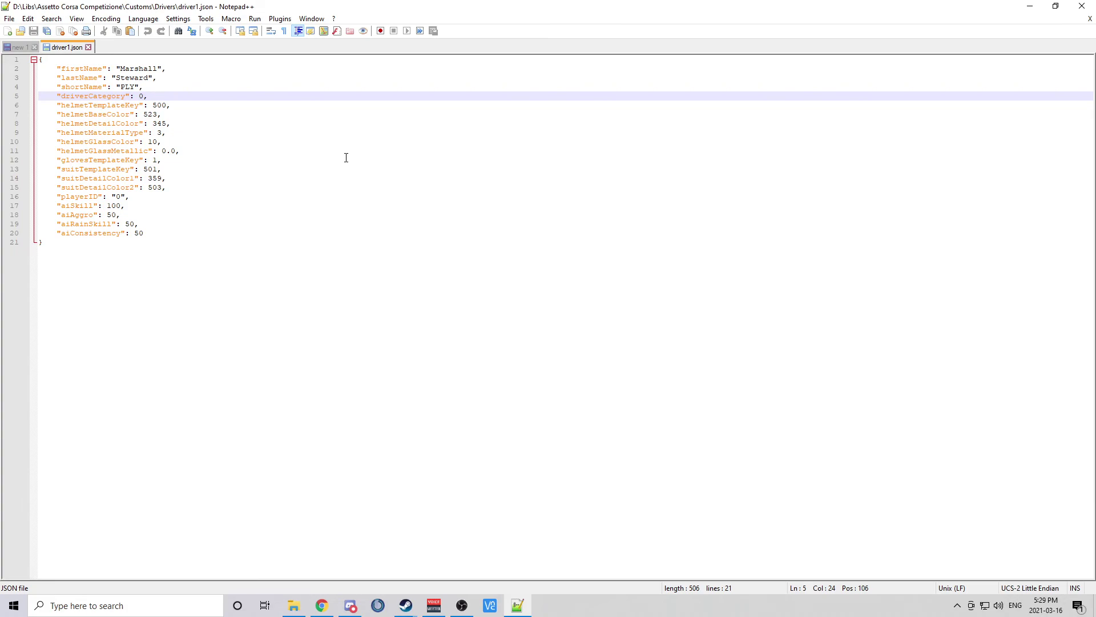
pyautogui.press('Down')
pyautogui.press('Right')
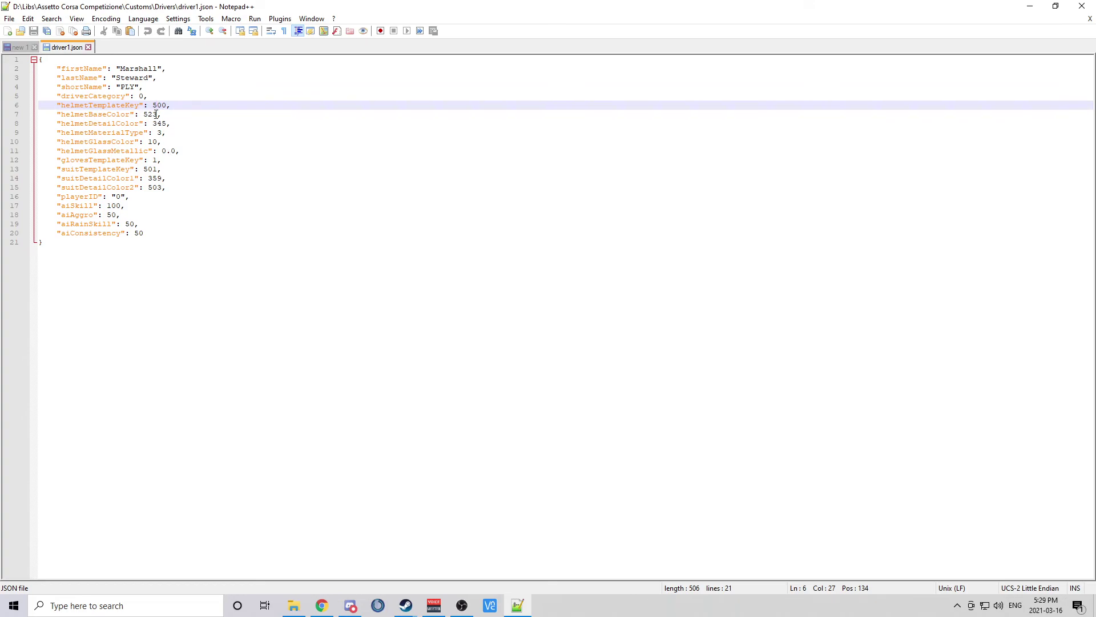
pyautogui.press('Right')
pyautogui.press('Right')
pyautogui.moveTo(153, 243); pyautogui.dragTo(44, 195)
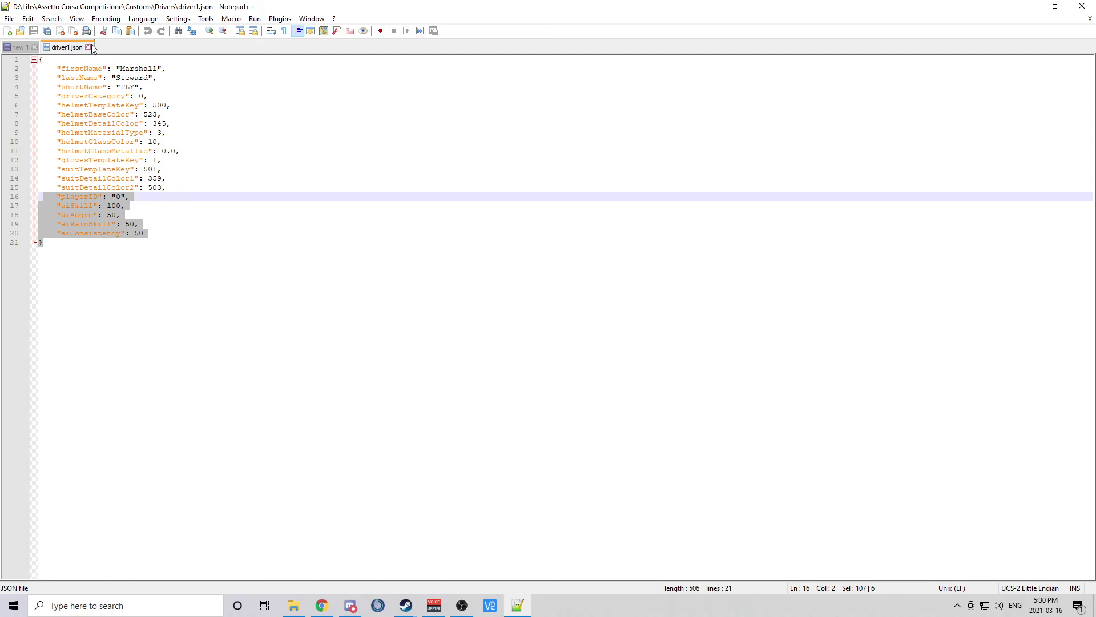
pyautogui.click(88, 47)
pyautogui.click(1083, 6)
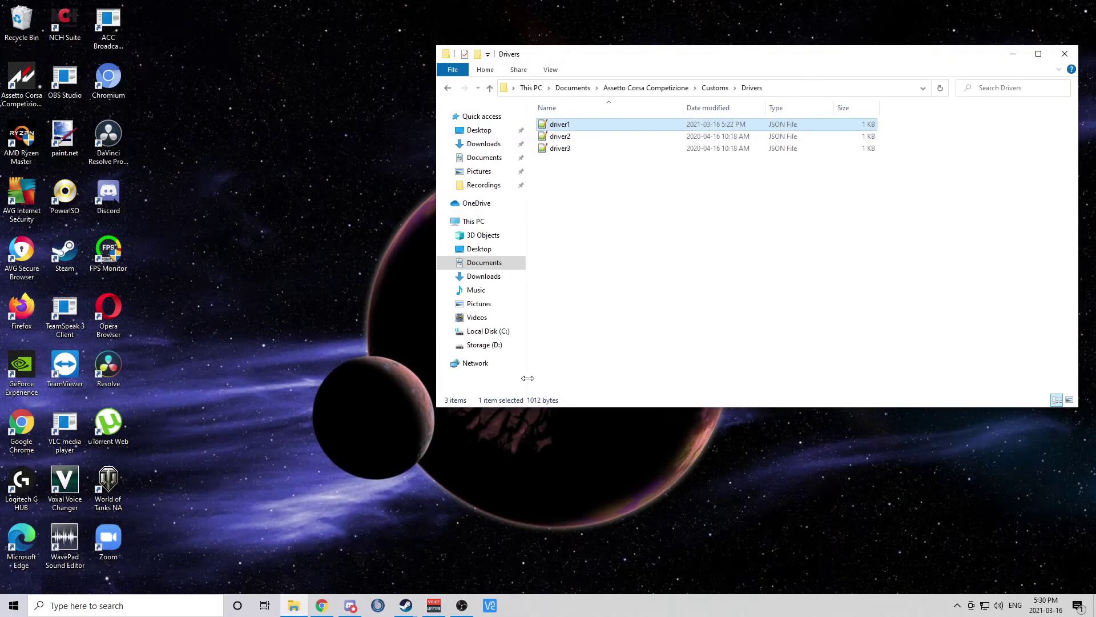
# Switch to Steam and launch Assetto Corsa Competizione from the library in the standard non-VR mode
pyautogui.click(406, 605)
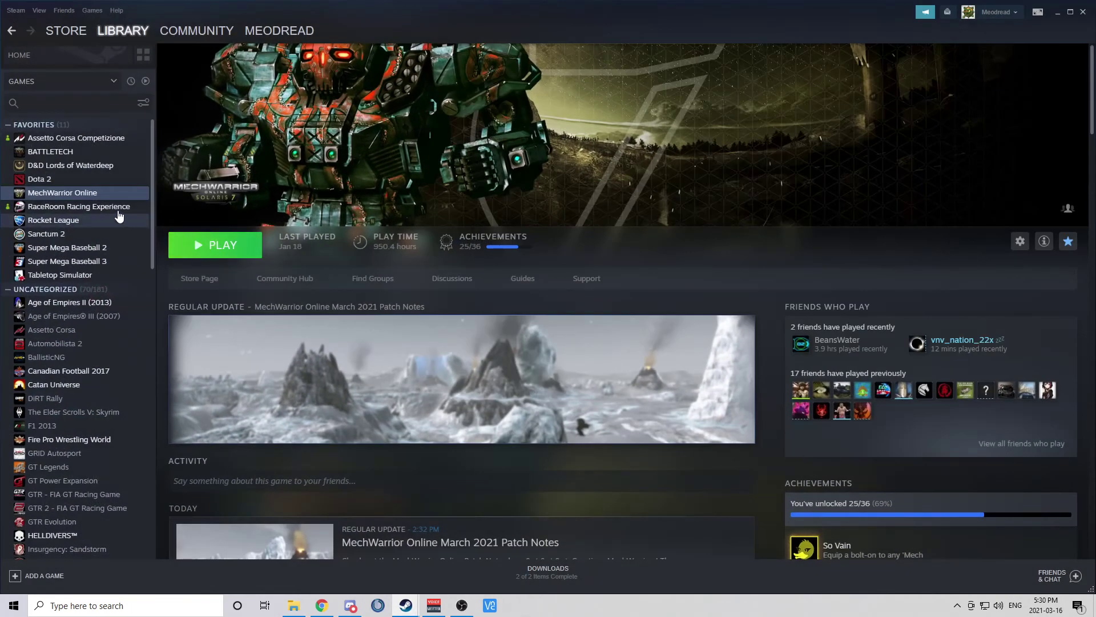
pyautogui.click(85, 138)
pyautogui.click(221, 244)
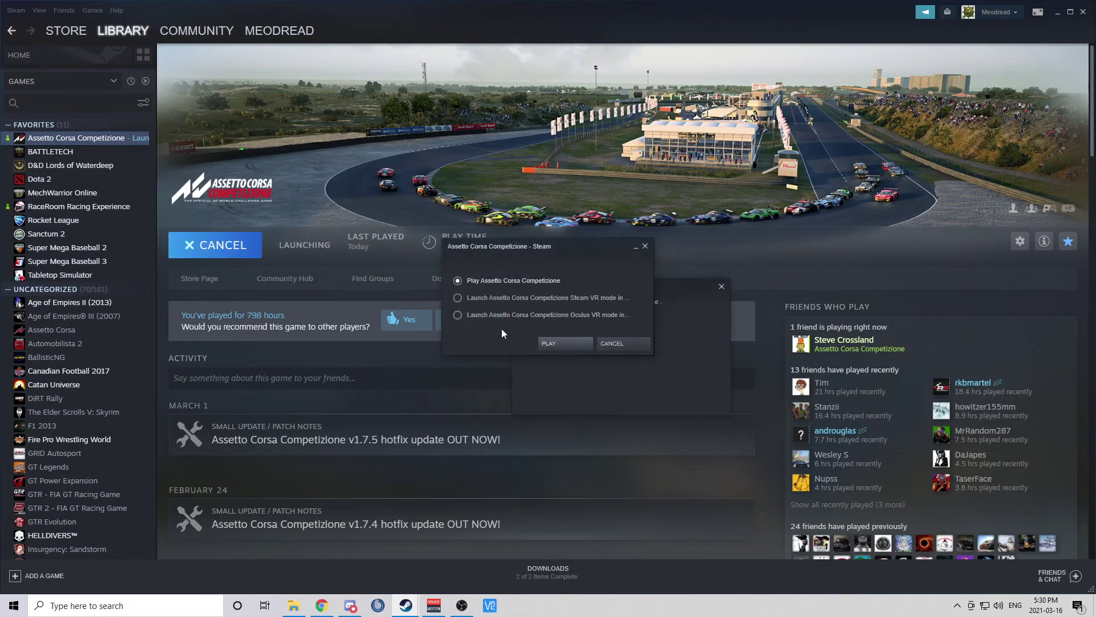
pyautogui.click(567, 344)
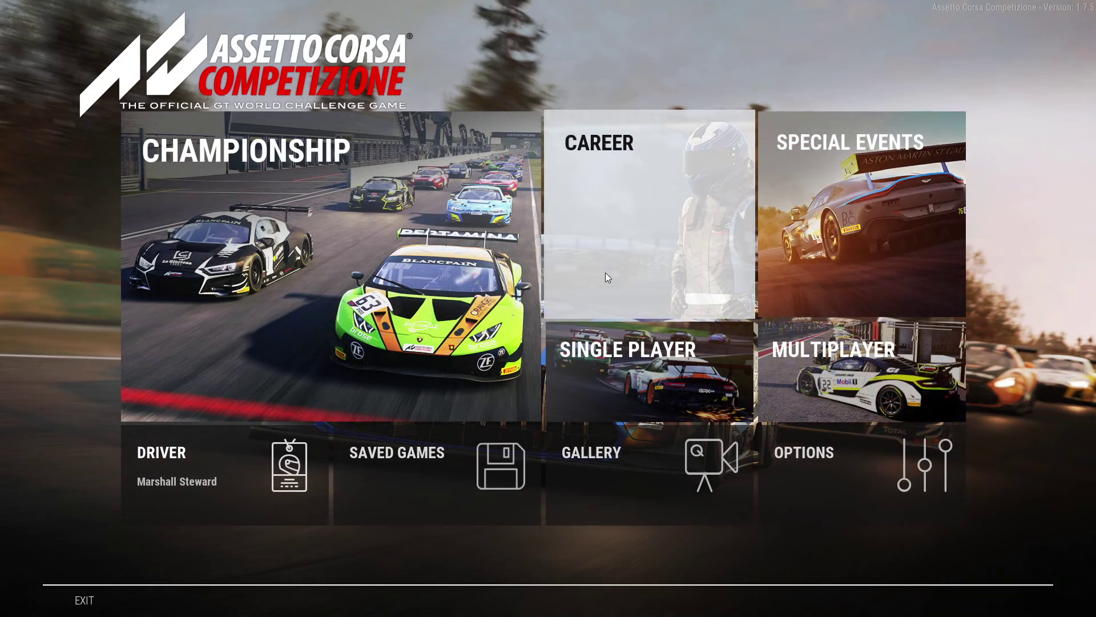
# Open the driver profile and view the main driver's customization settings and the rating page
pyautogui.click(197, 484)
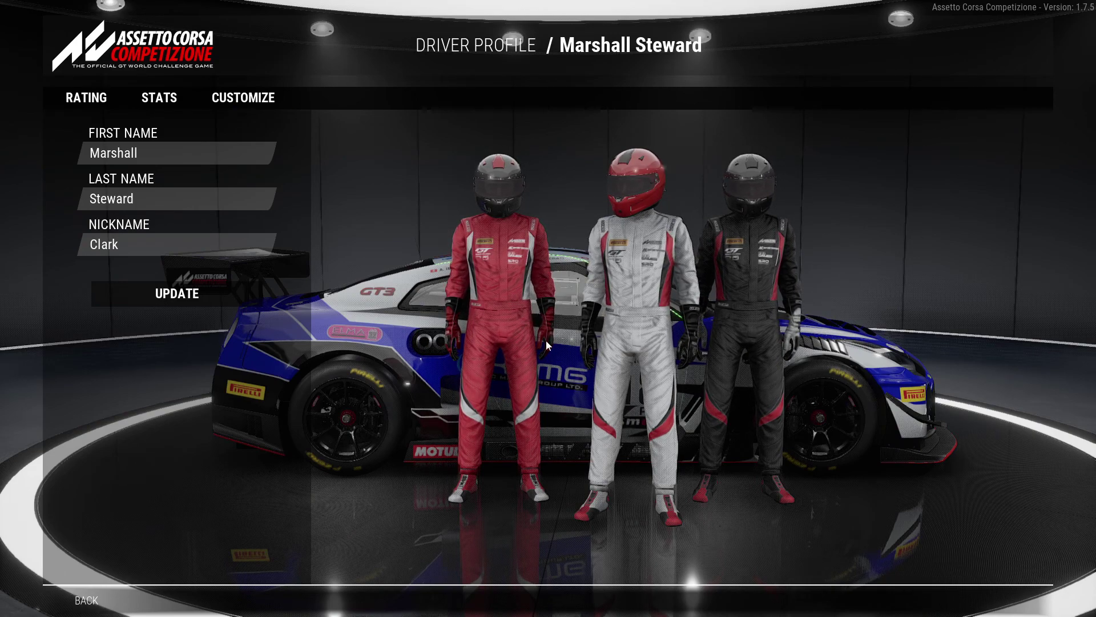
pyautogui.click(251, 97)
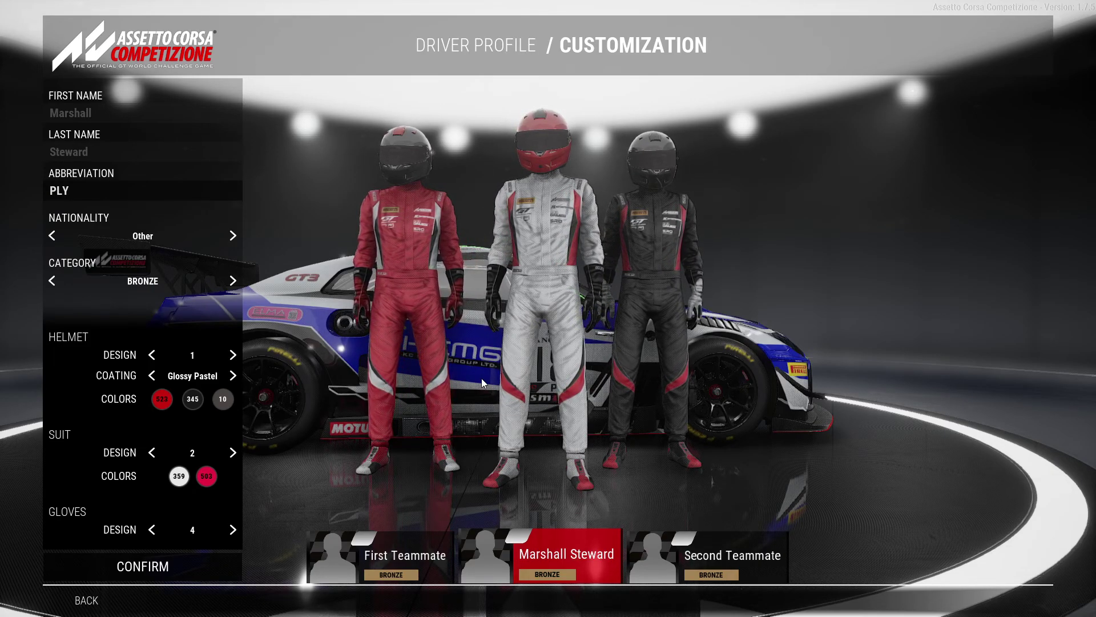
pyautogui.click(531, 559)
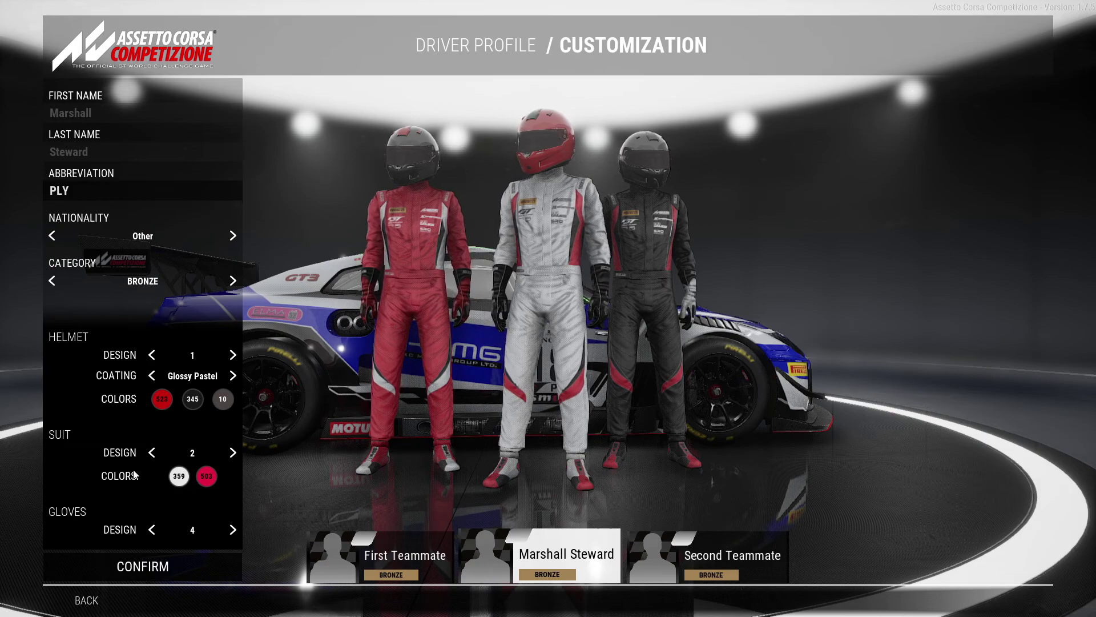
pyautogui.click(143, 566)
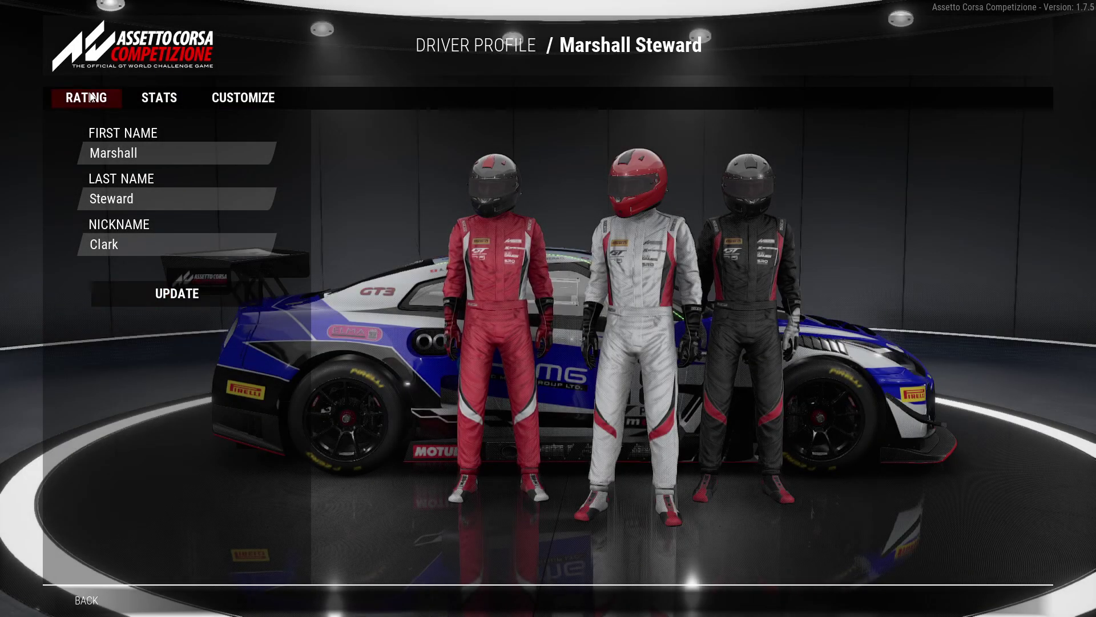
pyautogui.click(90, 97)
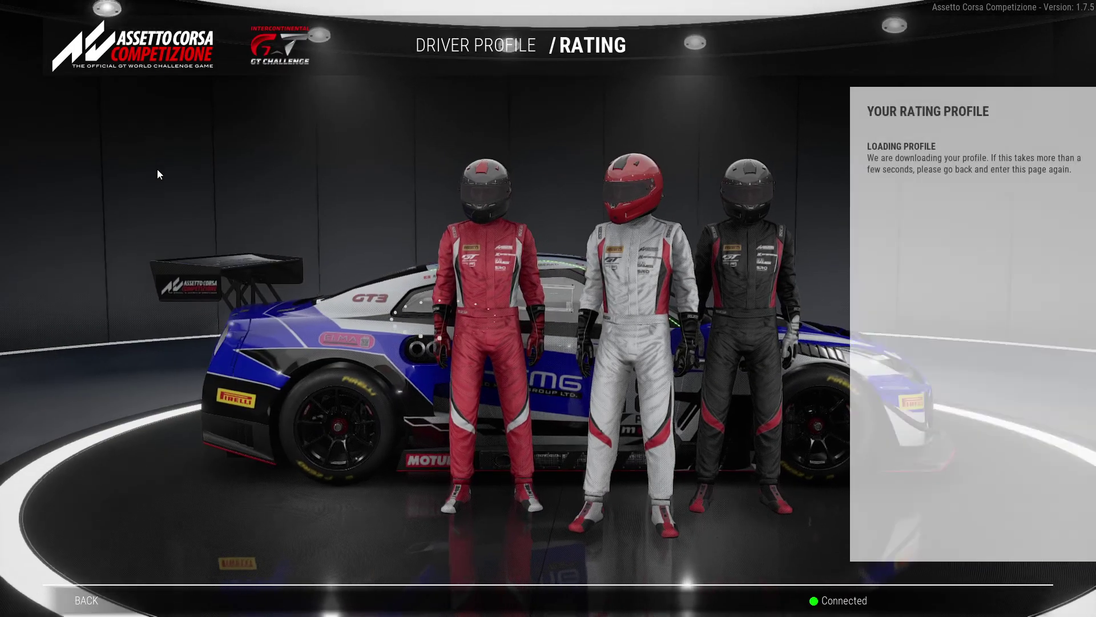
pyautogui.press('Escape')
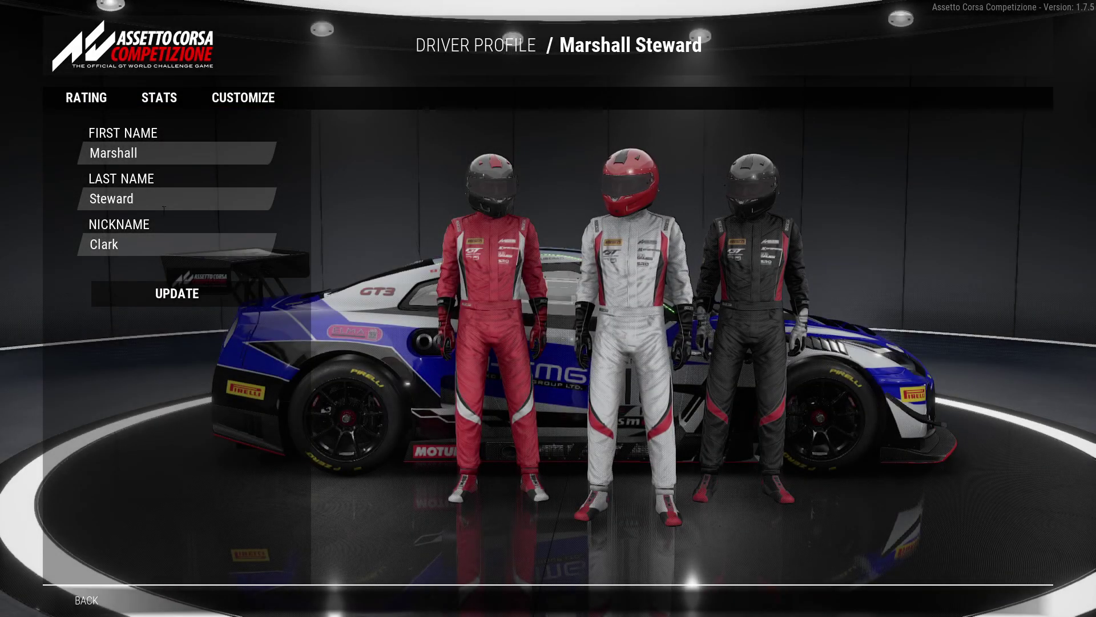
# Reopen the driver customization and set the main driver's abbreviation to OVL
pyautogui.click(242, 97)
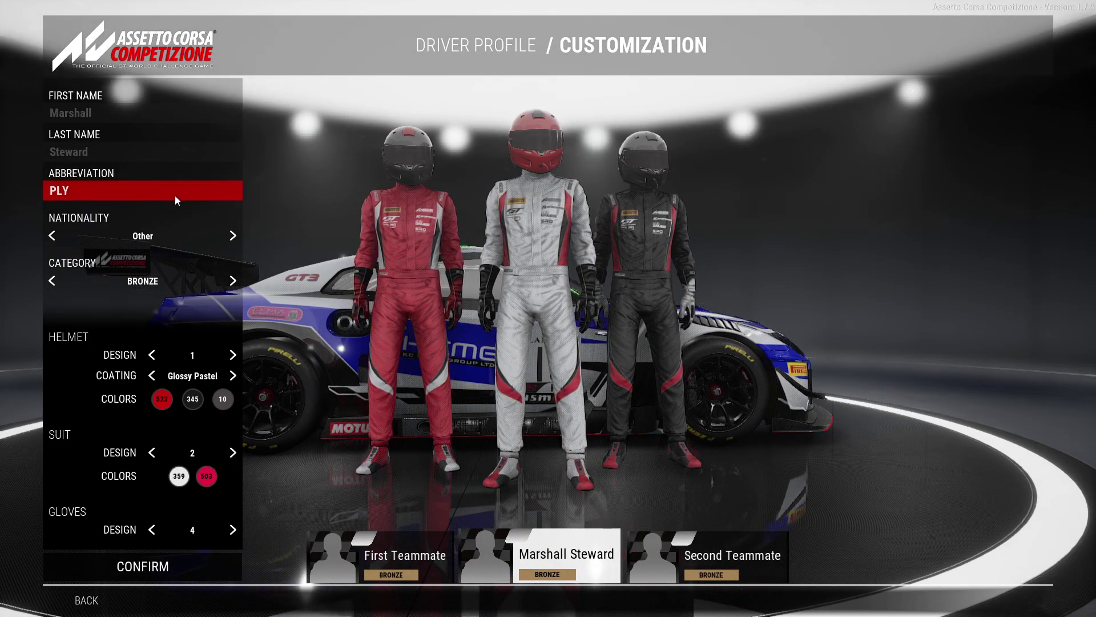
pyautogui.click(139, 192)
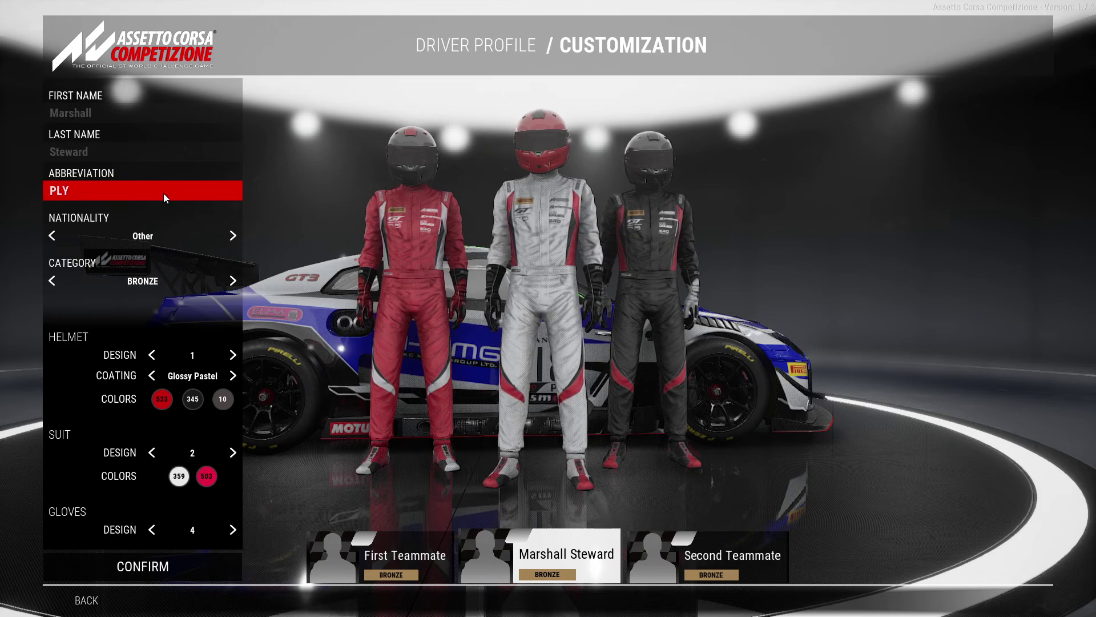
pyautogui.press('BackSpace')
pyautogui.press('BackSpace')
pyautogui.press('BackSpace')
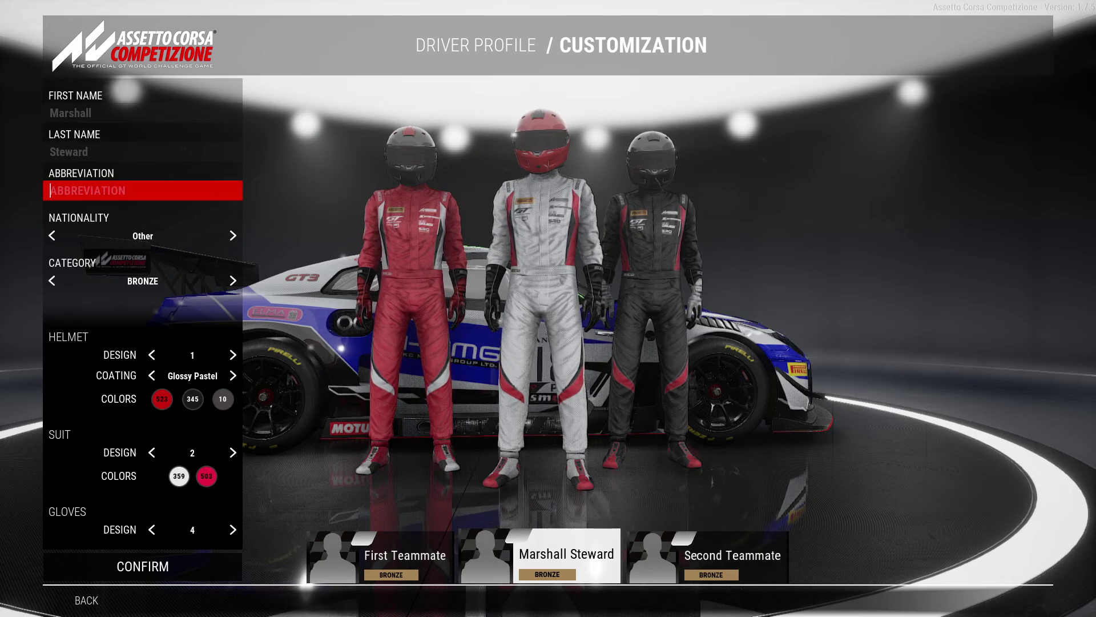
pyautogui.write('M')
pyautogui.press('BackSpace')
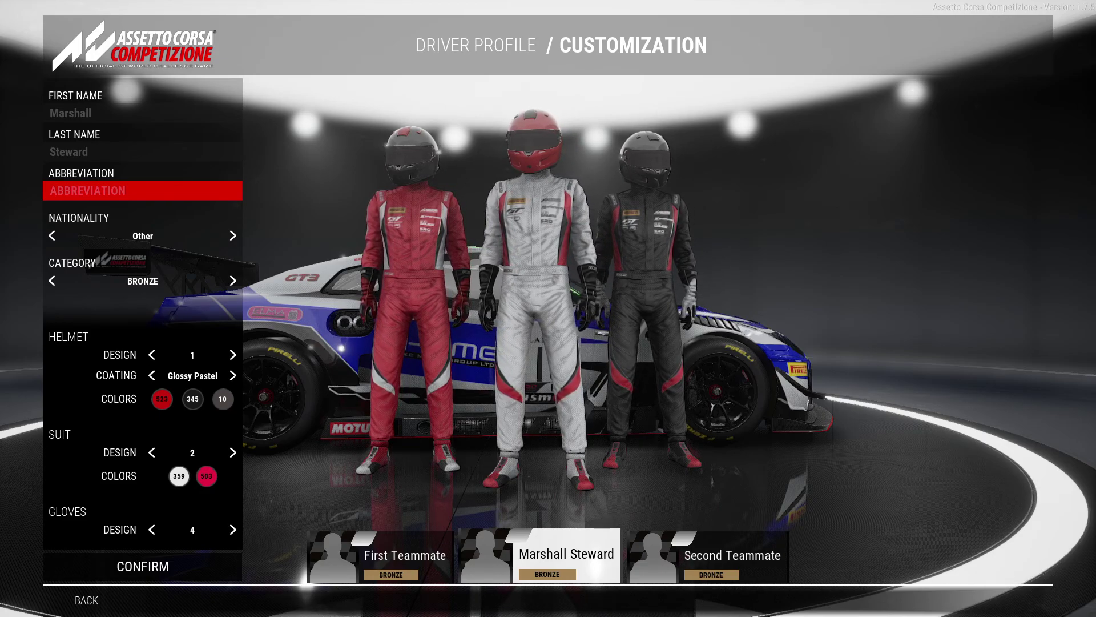
pyautogui.write('OVL')
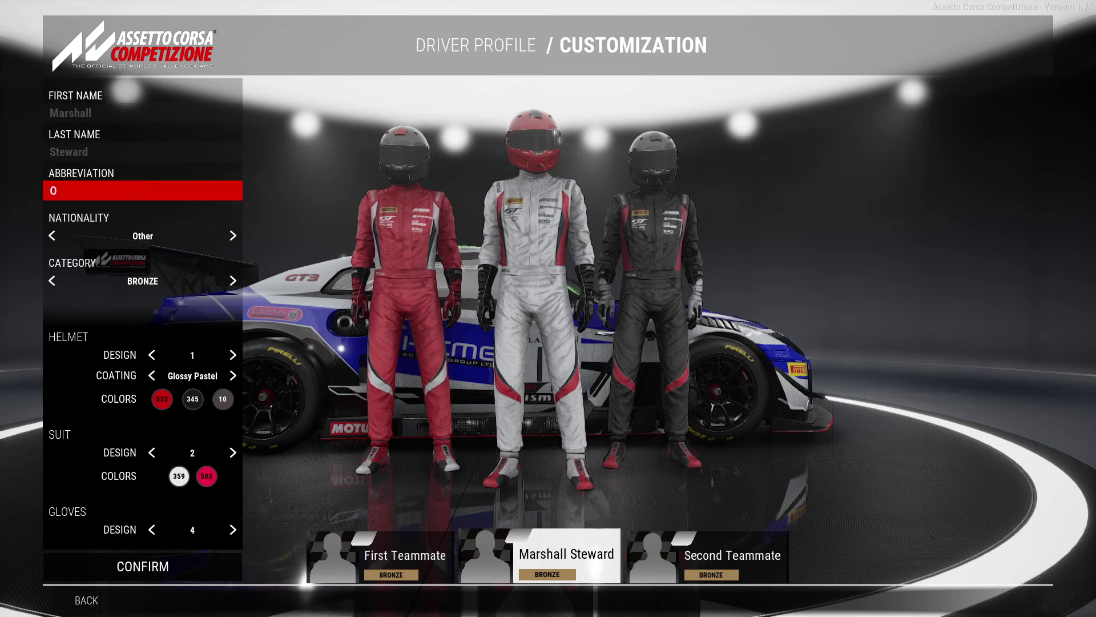
# Set the main driver's nationality to Chinese Taipei
pyautogui.click(233, 236)
pyautogui.click(233, 236)
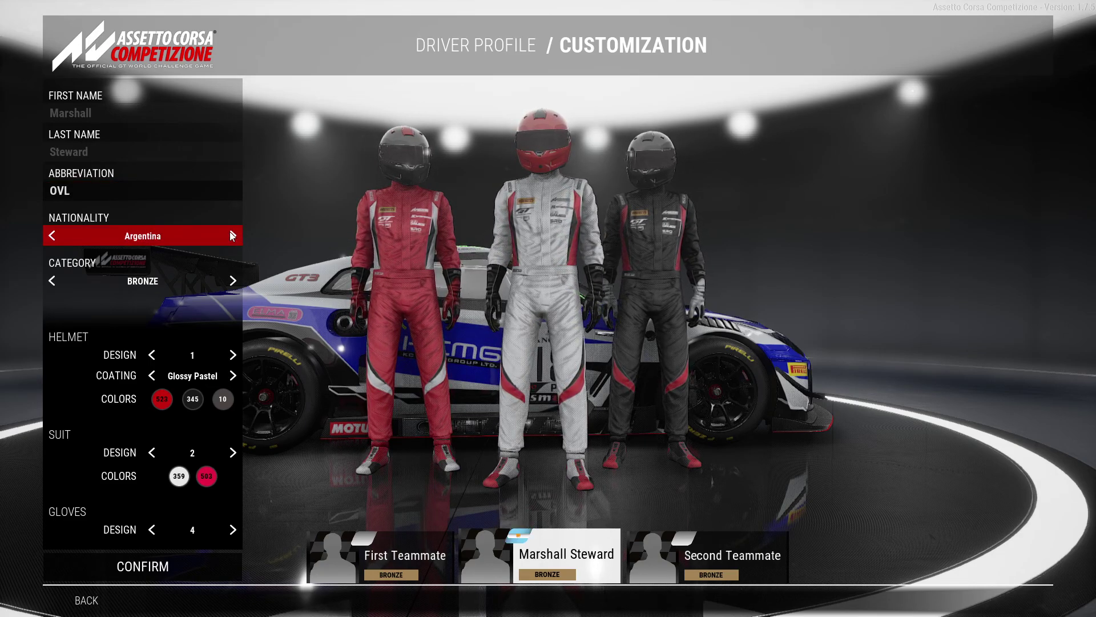
pyautogui.click(233, 237)
pyautogui.click(233, 236)
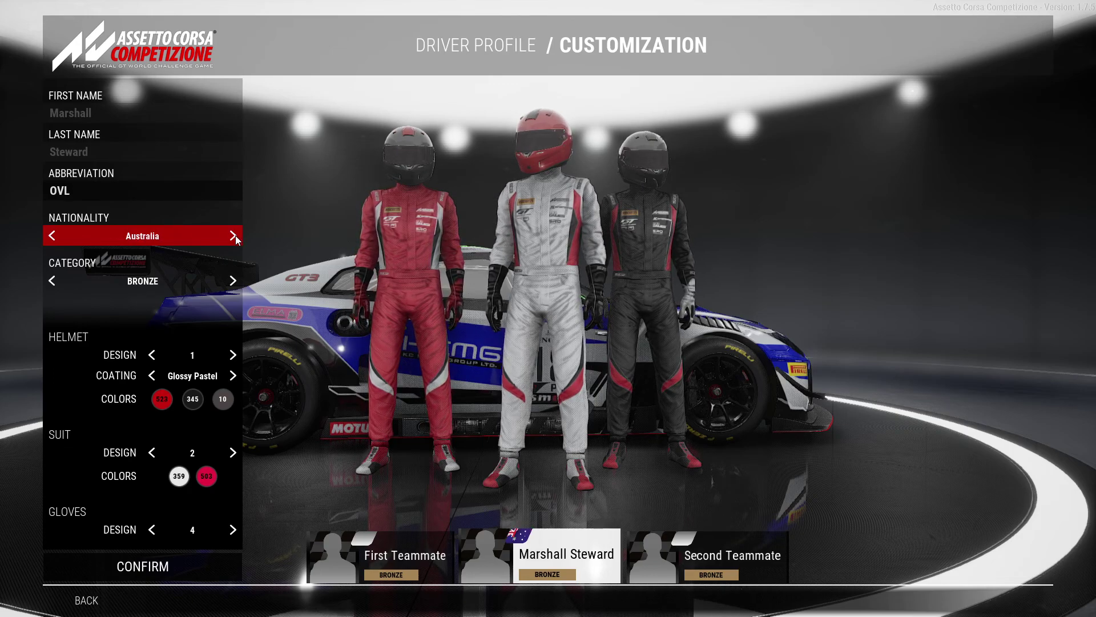
pyautogui.click(232, 236)
pyautogui.click(233, 237)
pyautogui.click(233, 237)
pyautogui.click(233, 236)
pyautogui.click(233, 237)
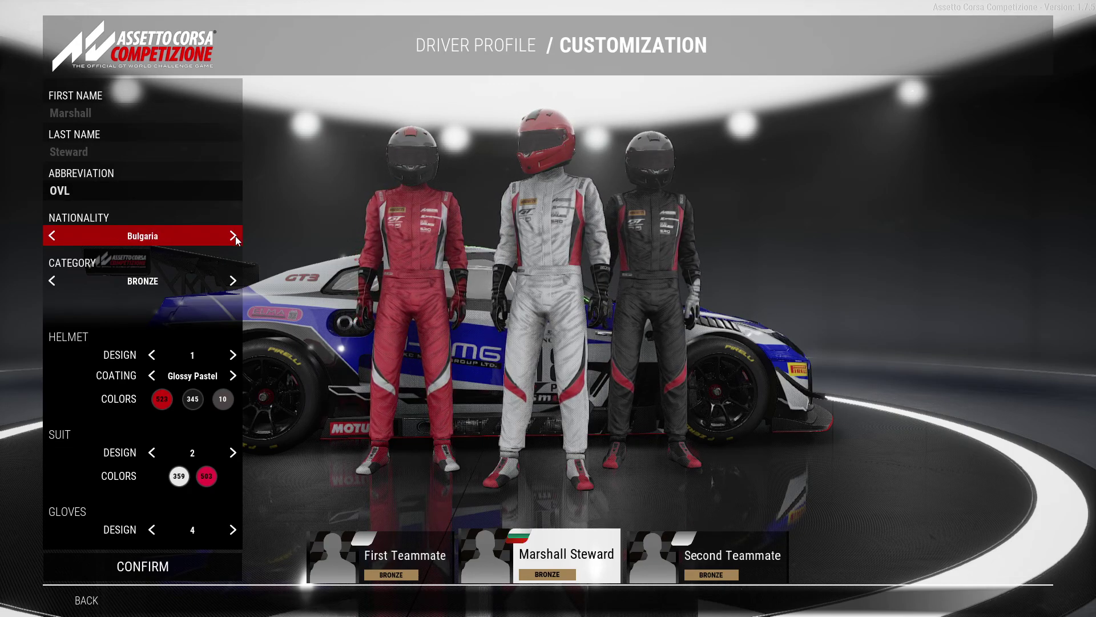
pyautogui.click(233, 236)
pyautogui.click(233, 236)
pyautogui.click(233, 236)
pyautogui.click(233, 236)
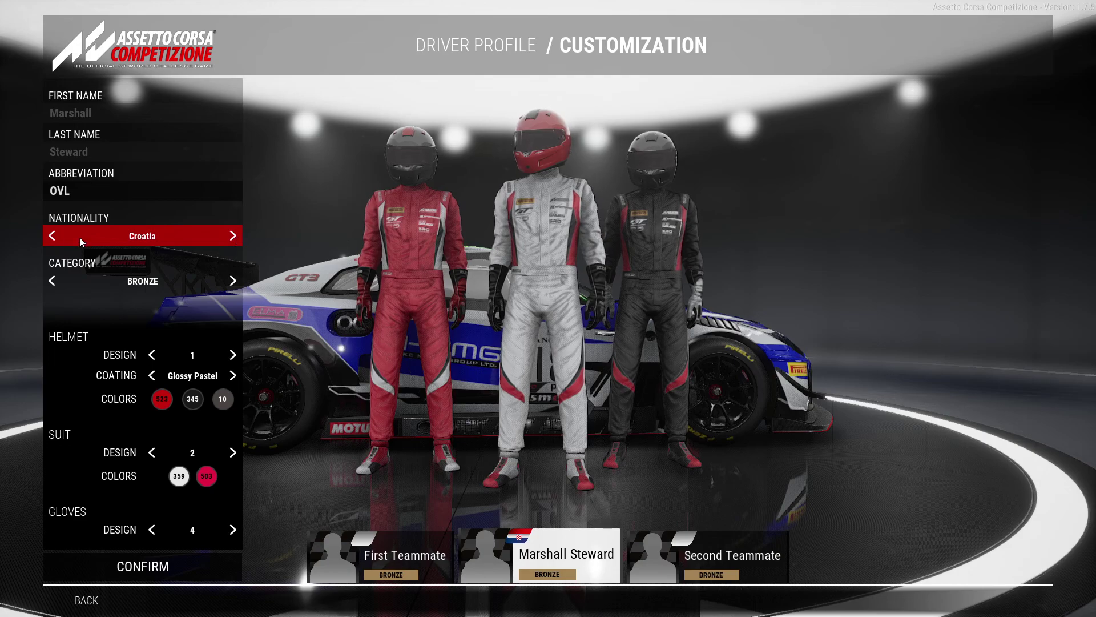
pyautogui.click(54, 236)
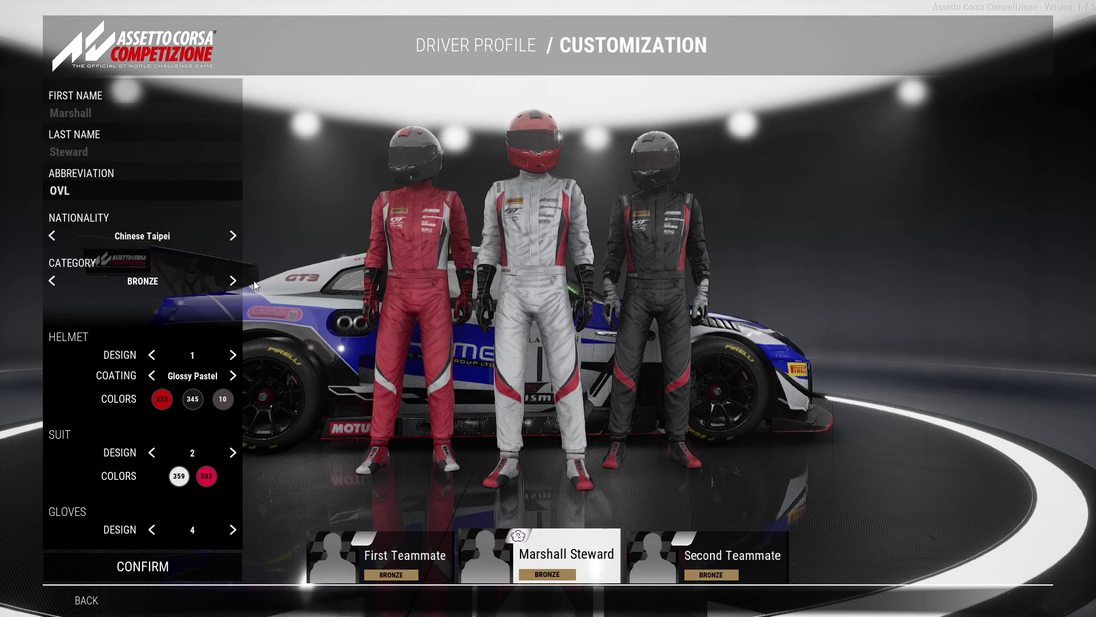
# Change the main driver's nationality to Netherlands
pyautogui.click(233, 237)
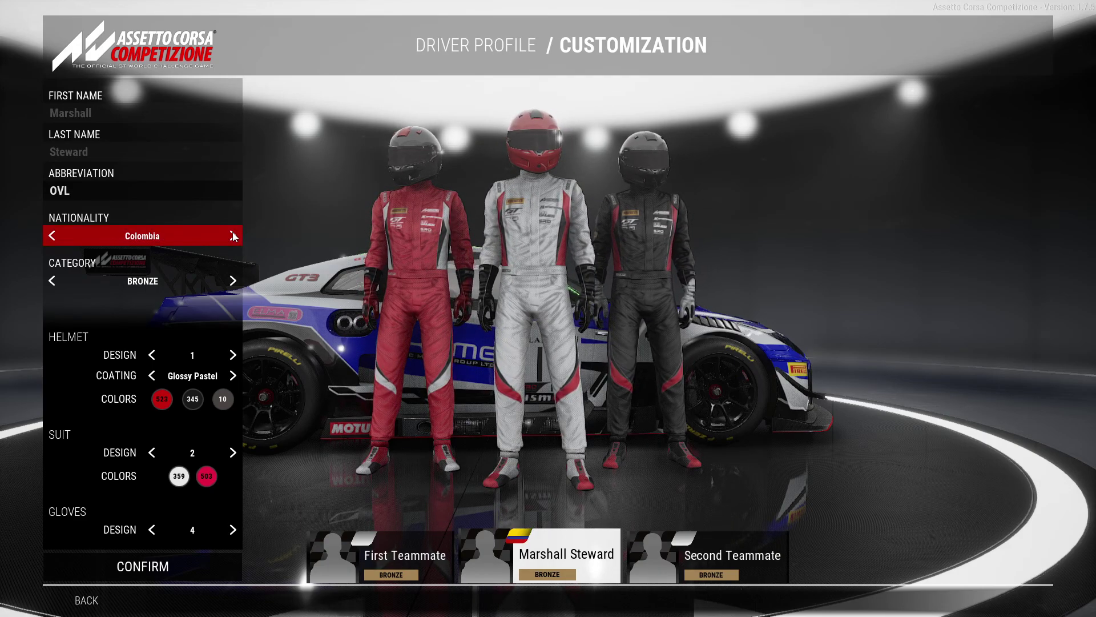
pyautogui.click(233, 236)
pyautogui.click(233, 237)
pyautogui.click(233, 236)
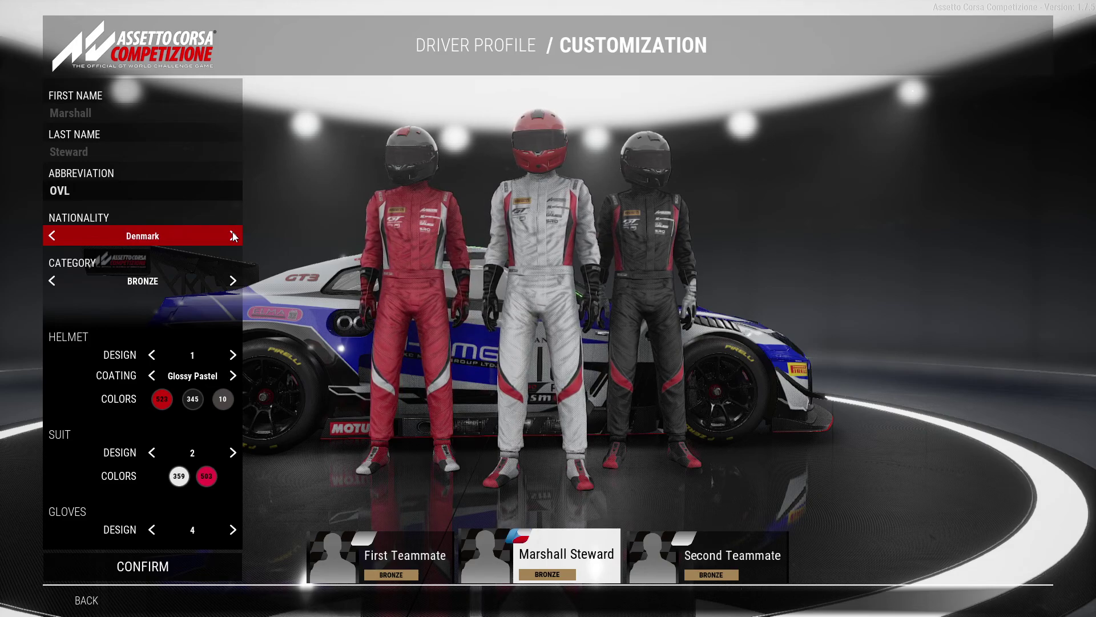
pyautogui.click(233, 236)
pyautogui.click(233, 236)
pyautogui.click(233, 236)
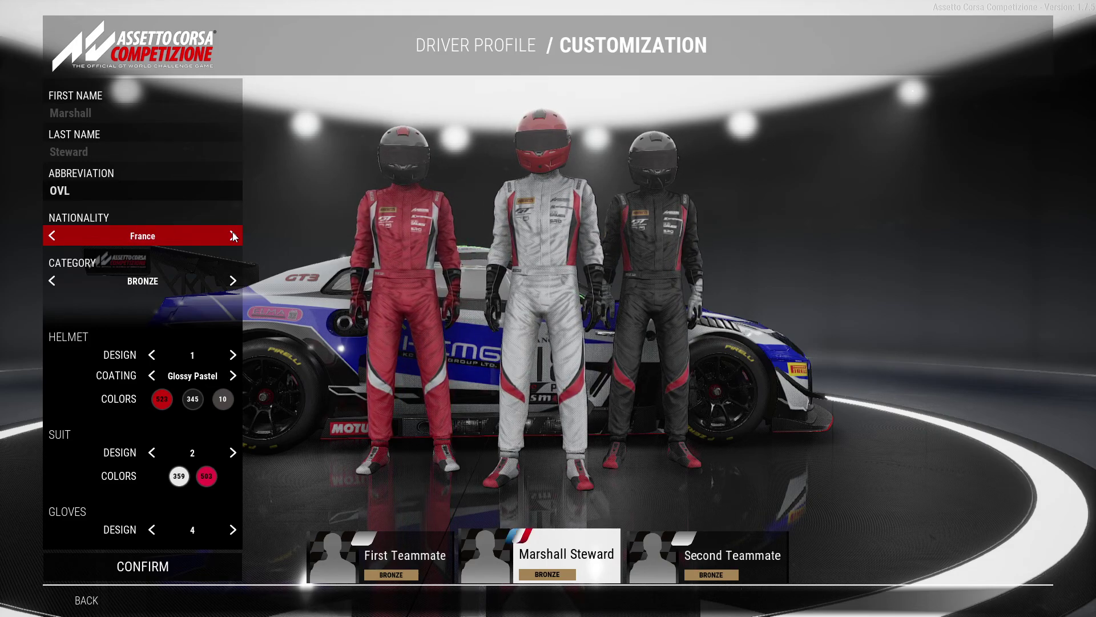
pyautogui.click(233, 236)
pyautogui.click(233, 237)
pyautogui.click(233, 236)
pyautogui.click(233, 237)
pyautogui.click(233, 236)
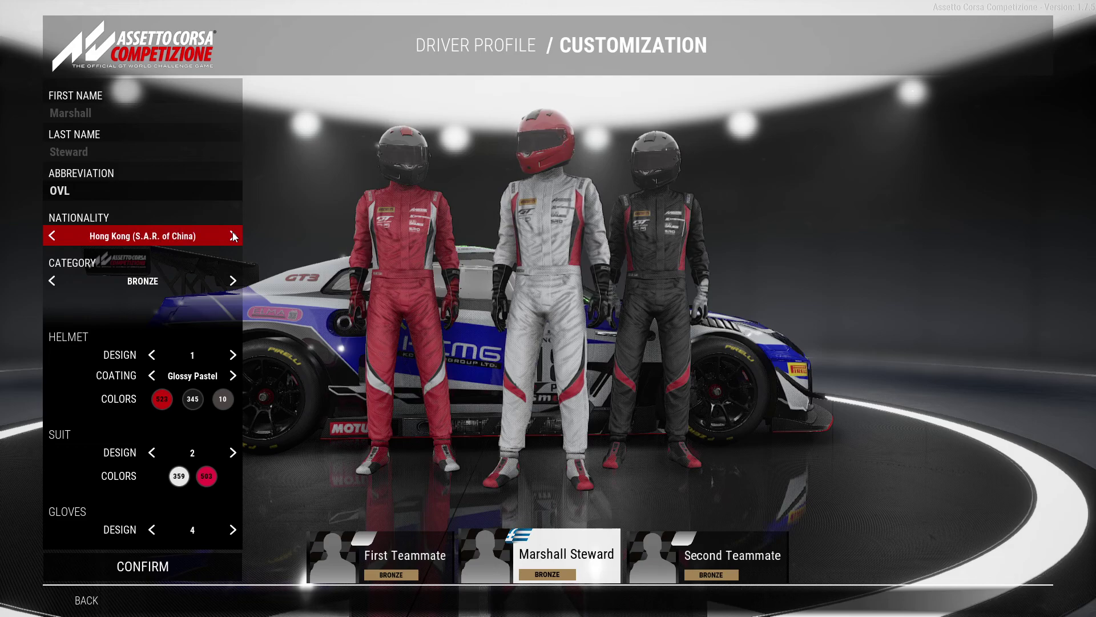
pyautogui.click(233, 237)
pyautogui.click(50, 240)
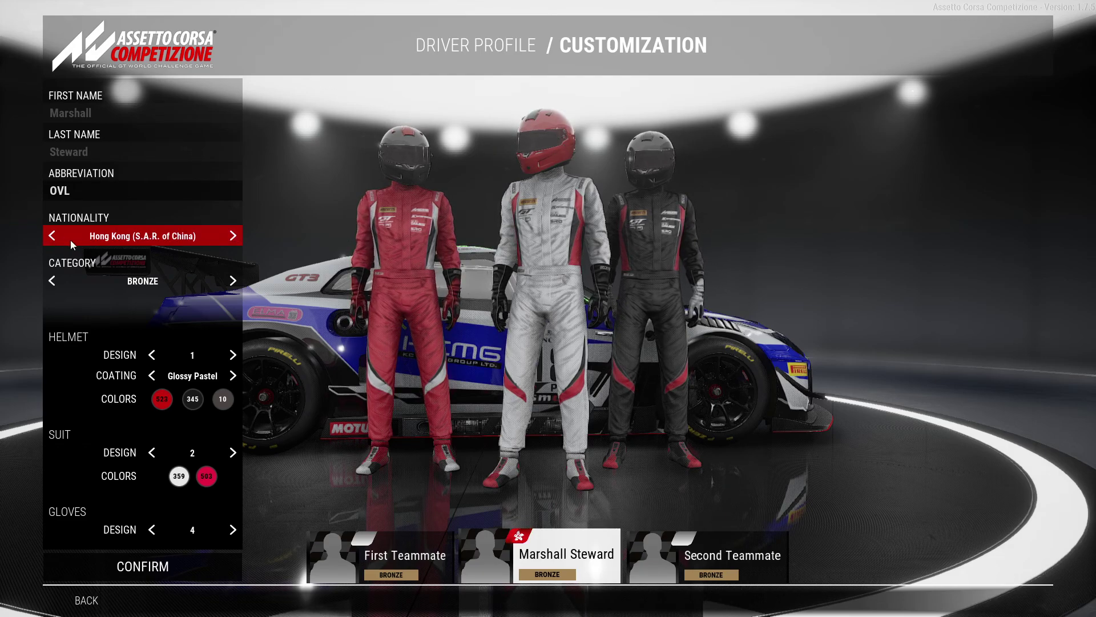
pyautogui.click(235, 237)
pyautogui.click(234, 236)
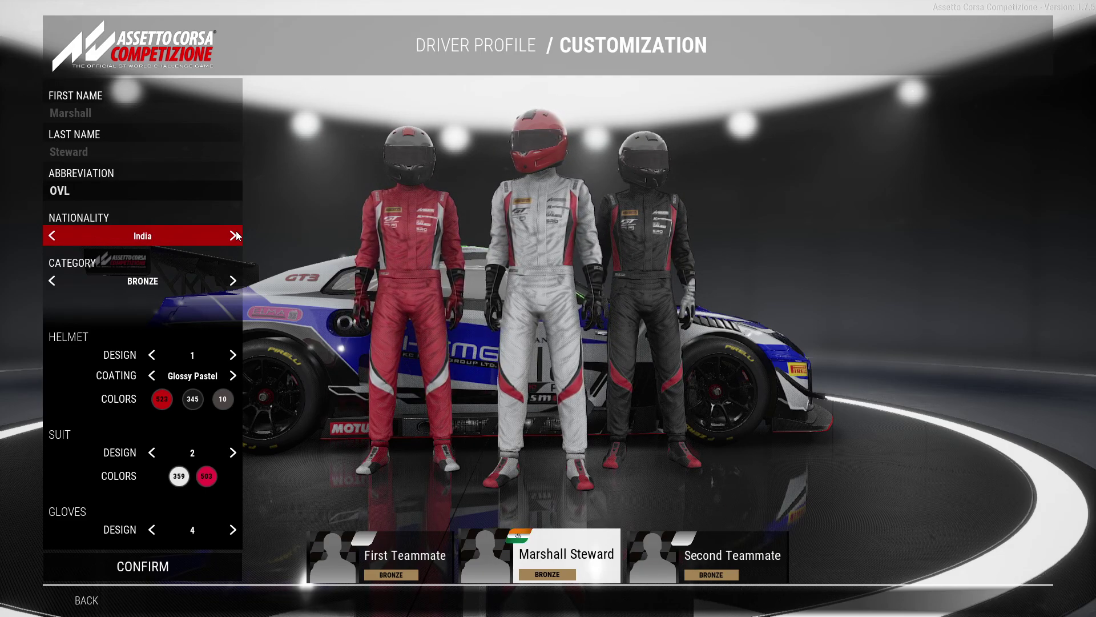
pyautogui.click(234, 236)
pyautogui.click(234, 235)
pyautogui.click(234, 235)
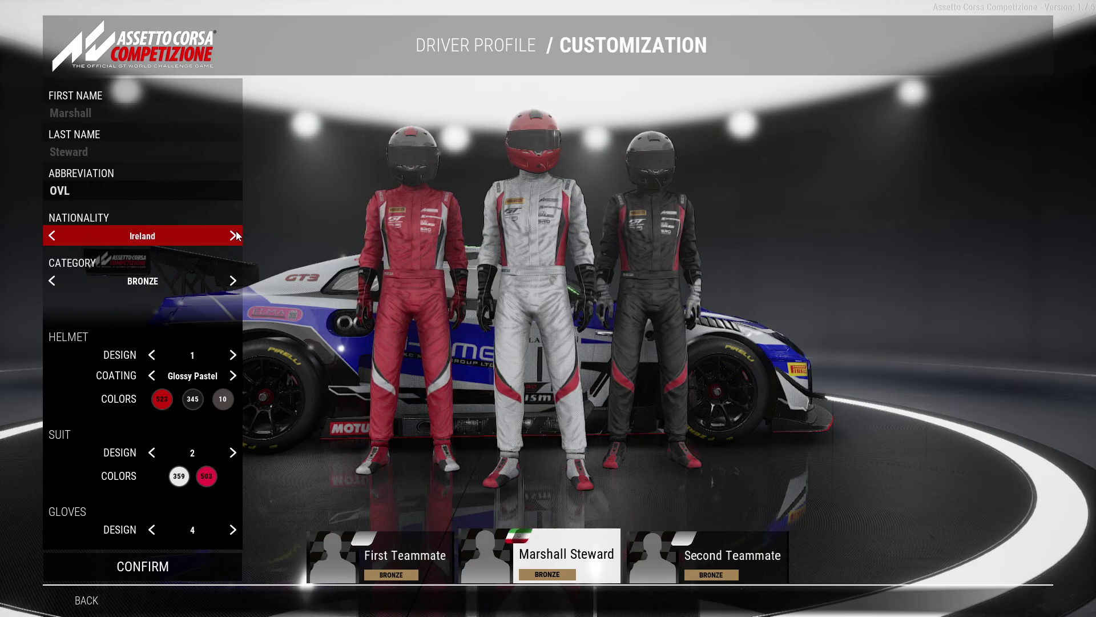
pyautogui.click(234, 235)
pyautogui.click(234, 235)
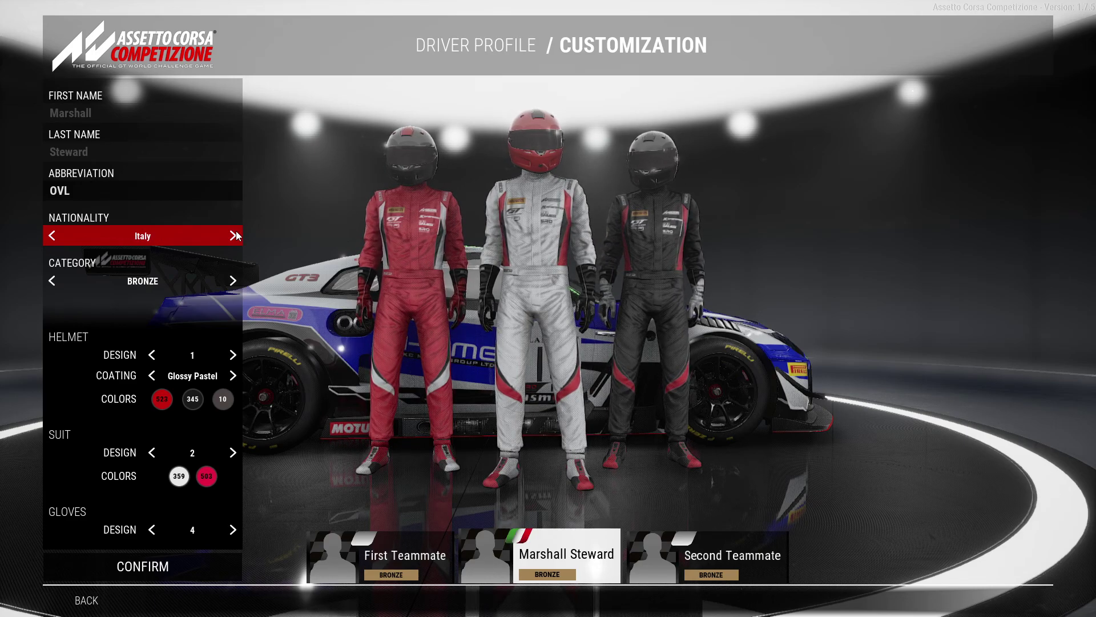
pyautogui.click(234, 236)
pyautogui.click(234, 236)
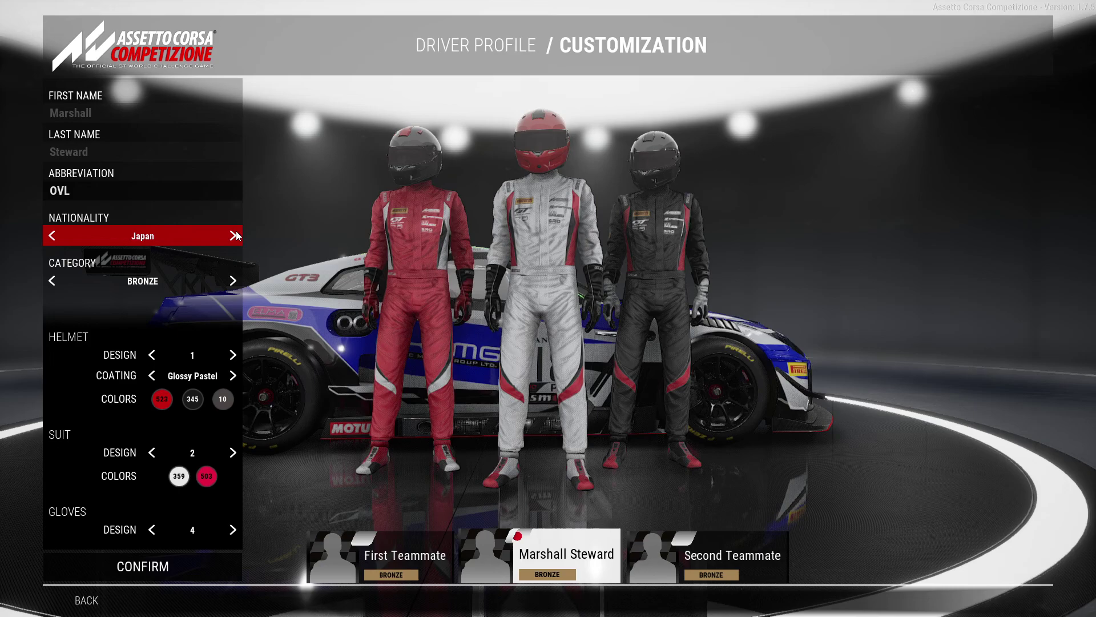
pyautogui.click(234, 236)
pyautogui.click(234, 235)
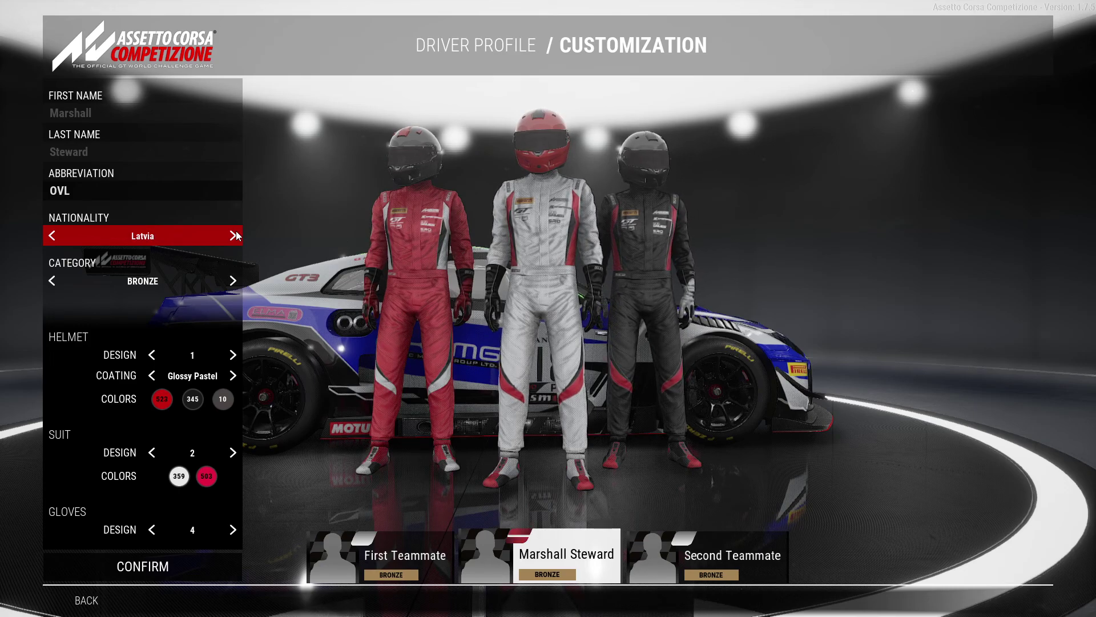
pyautogui.click(234, 236)
pyautogui.click(234, 236)
pyautogui.click(234, 236)
pyautogui.click(234, 236)
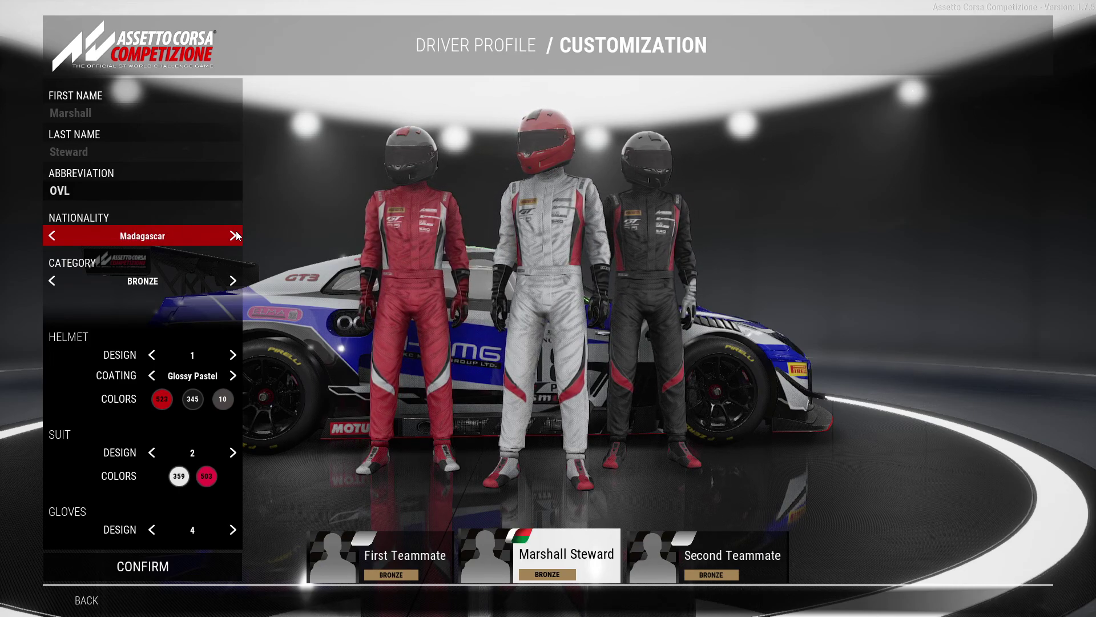
pyautogui.click(236, 236)
pyautogui.click(236, 235)
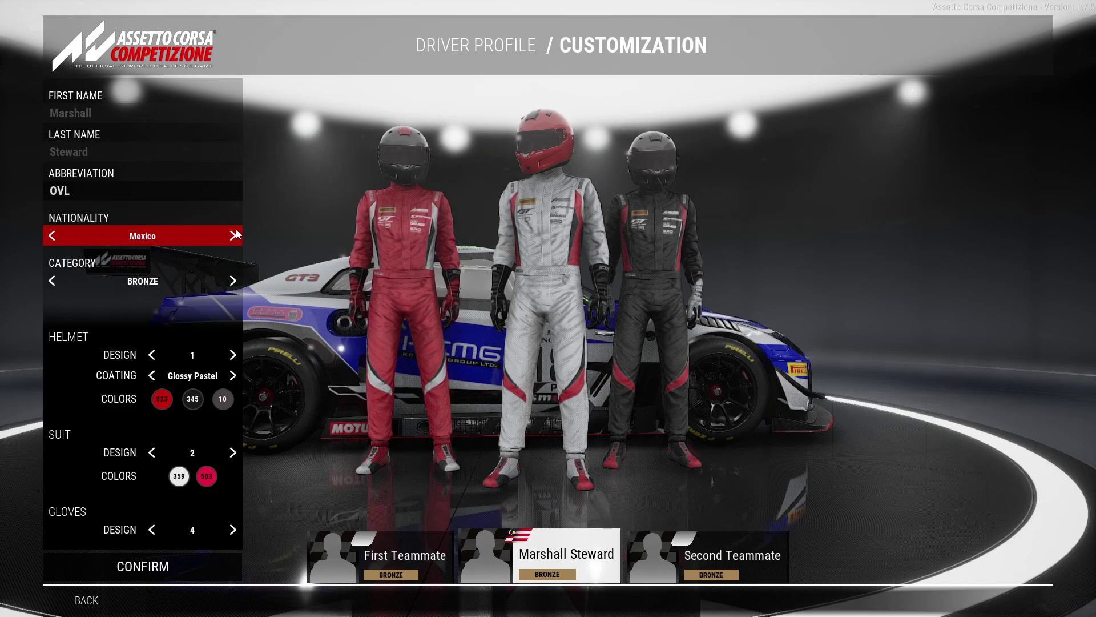
pyautogui.click(236, 236)
pyautogui.click(236, 236)
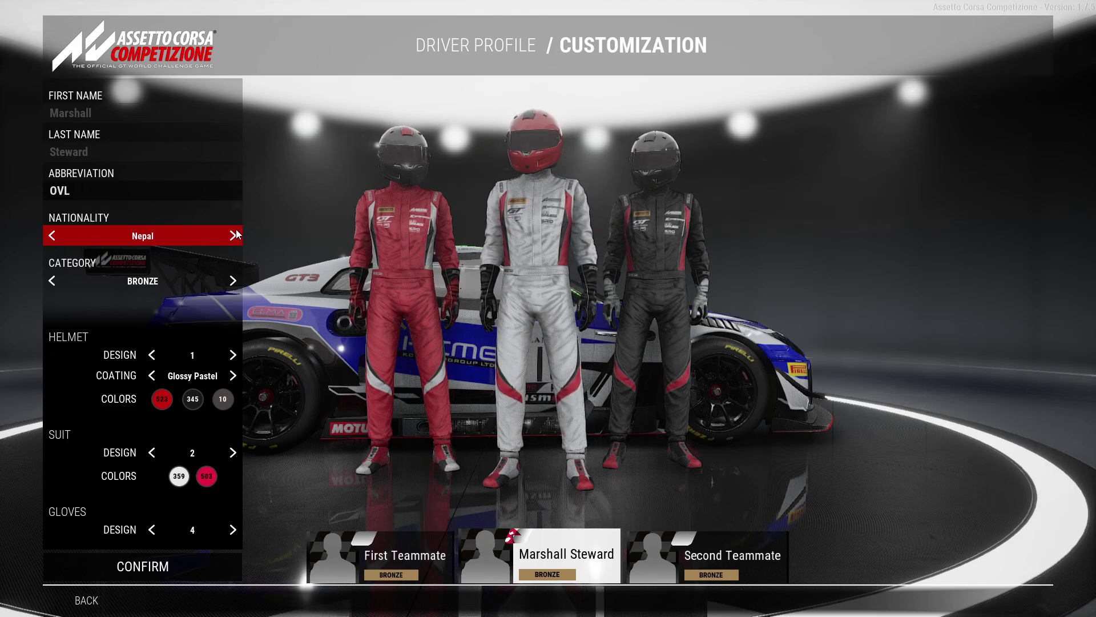
pyautogui.click(236, 235)
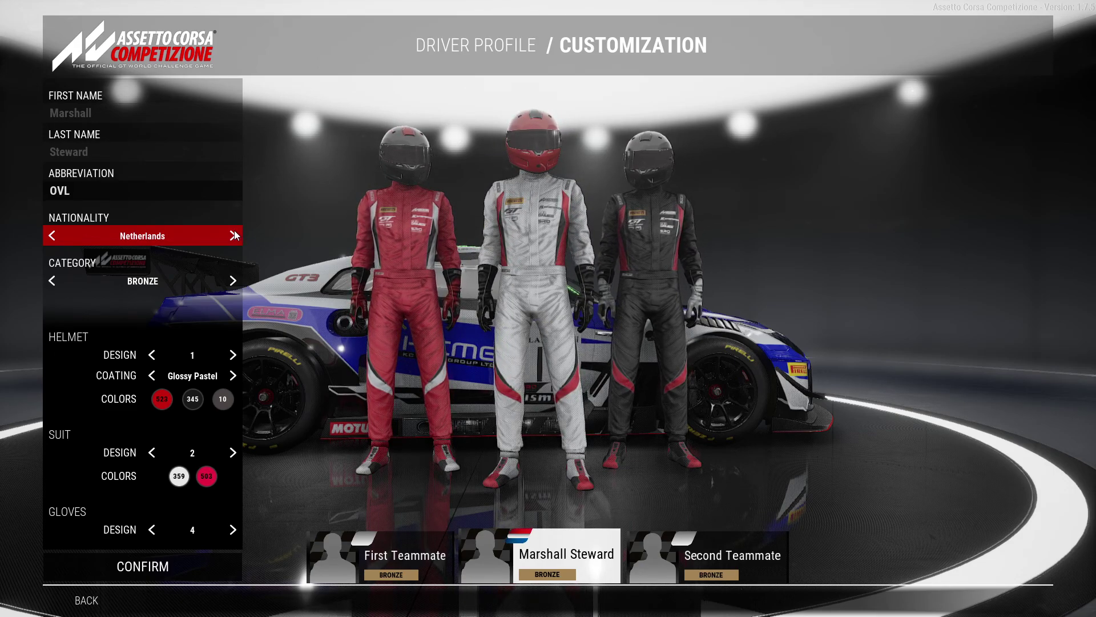
# Set the main driver's nationality to Argentina
pyautogui.click(60, 238)
pyautogui.click(59, 238)
pyautogui.click(60, 238)
pyautogui.click(51, 236)
pyautogui.click(51, 236)
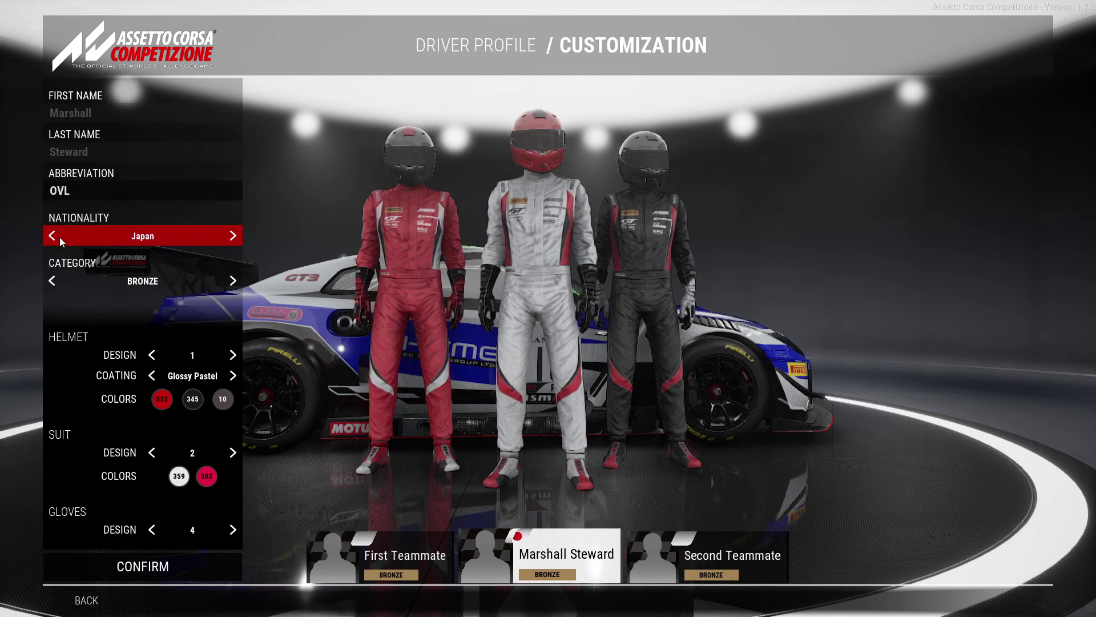
pyautogui.click(52, 236)
pyautogui.click(52, 235)
pyautogui.click(60, 238)
pyautogui.click(59, 238)
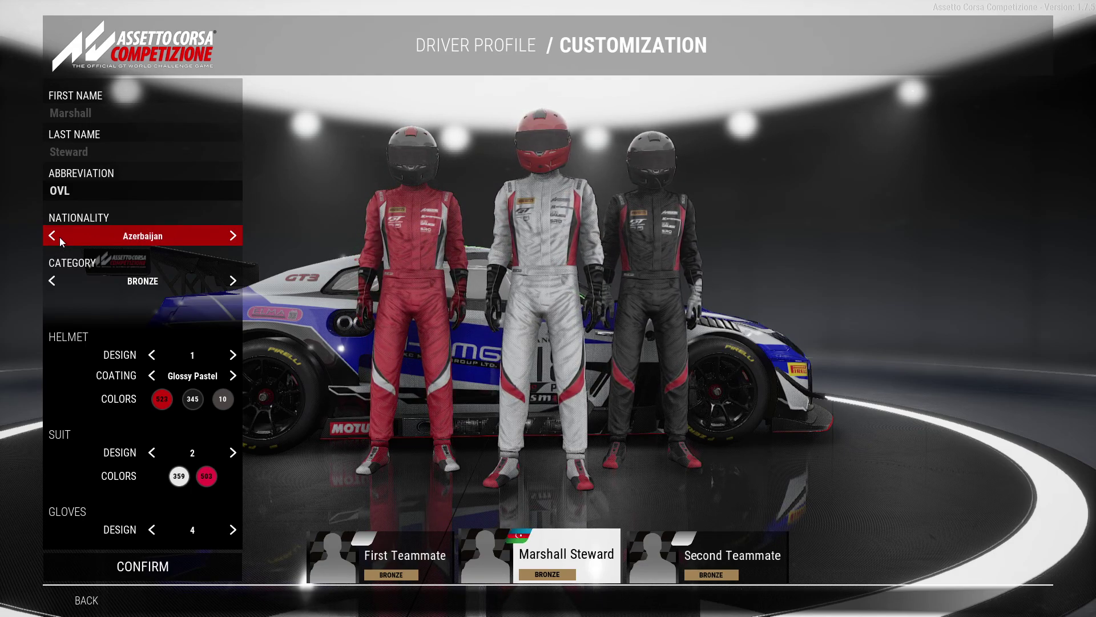
pyautogui.click(60, 238)
pyautogui.click(59, 237)
pyautogui.click(233, 236)
pyautogui.click(232, 235)
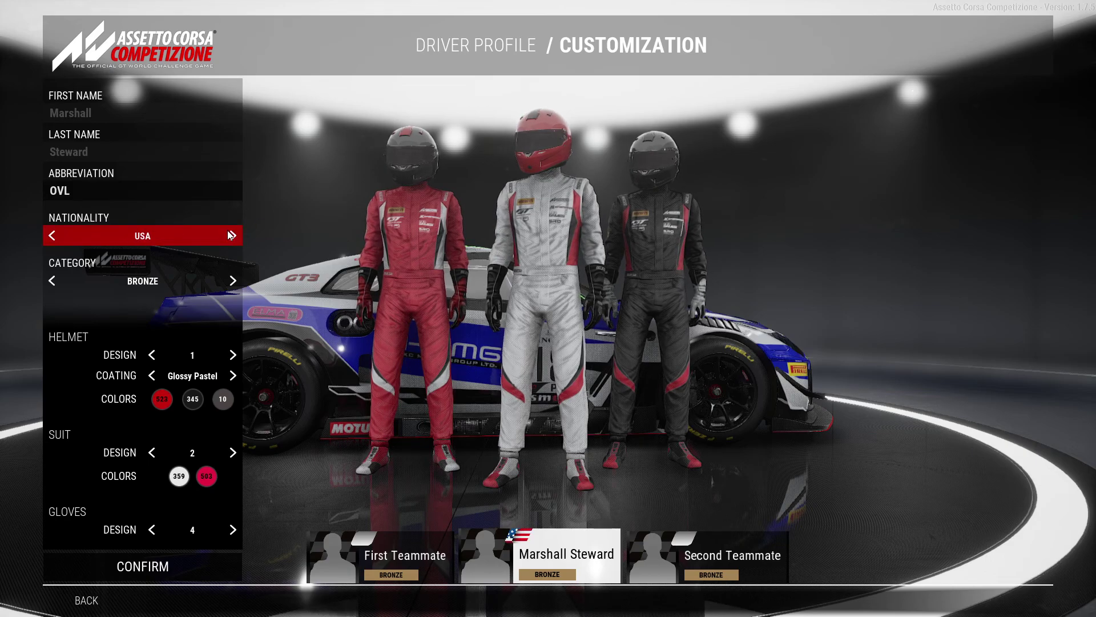
pyautogui.click(232, 235)
pyautogui.click(233, 235)
pyautogui.click(233, 235)
pyautogui.click(232, 235)
pyautogui.click(232, 235)
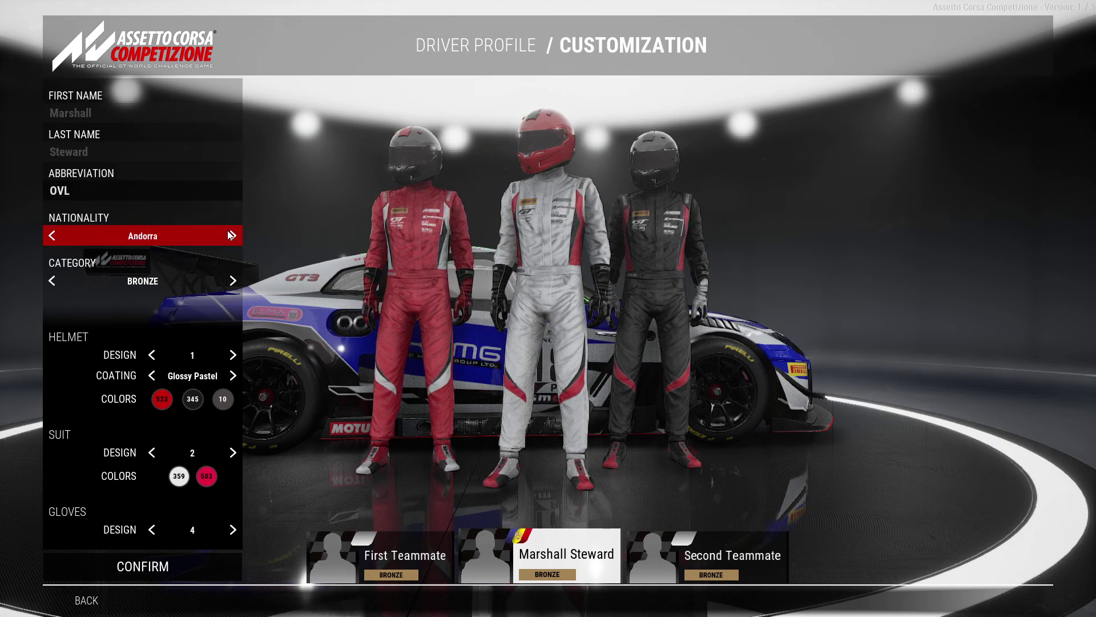
pyautogui.click(232, 235)
# Set the main driver's category to Silver
pyautogui.click(231, 287)
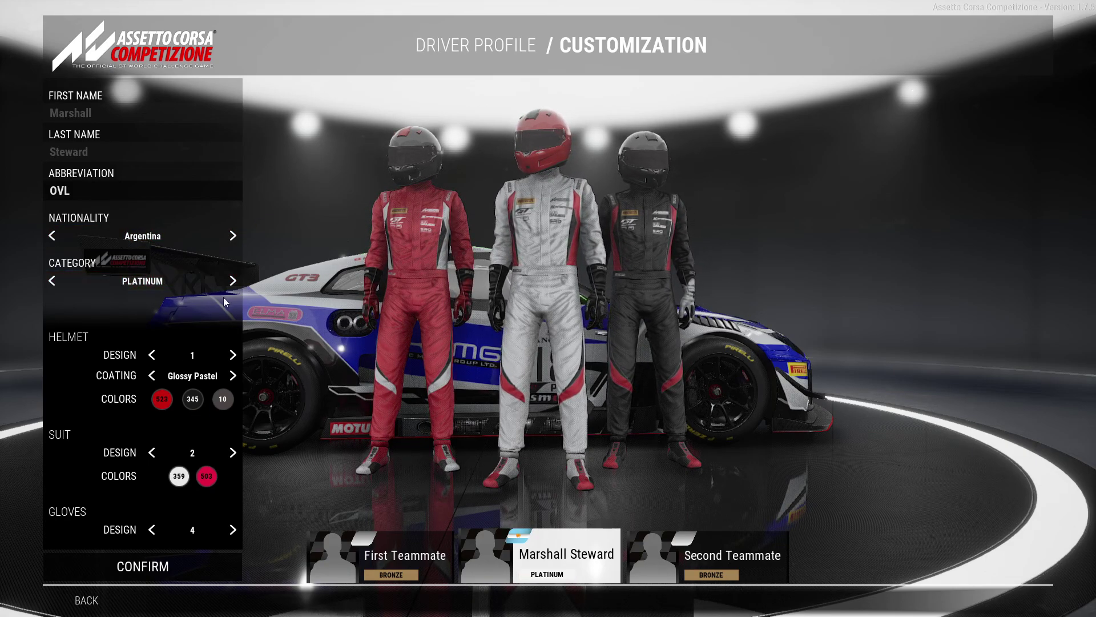
pyautogui.click(232, 287)
pyautogui.click(232, 287)
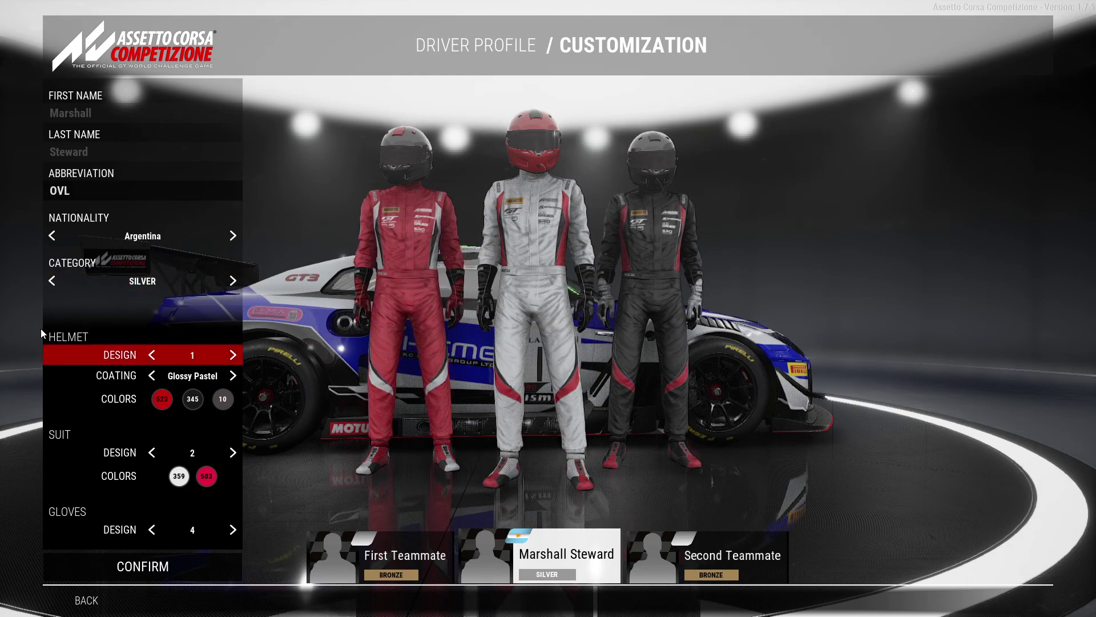
# Set the main driver's helmet to design 5 with a Glossy Metallic coating
pyautogui.click(233, 356)
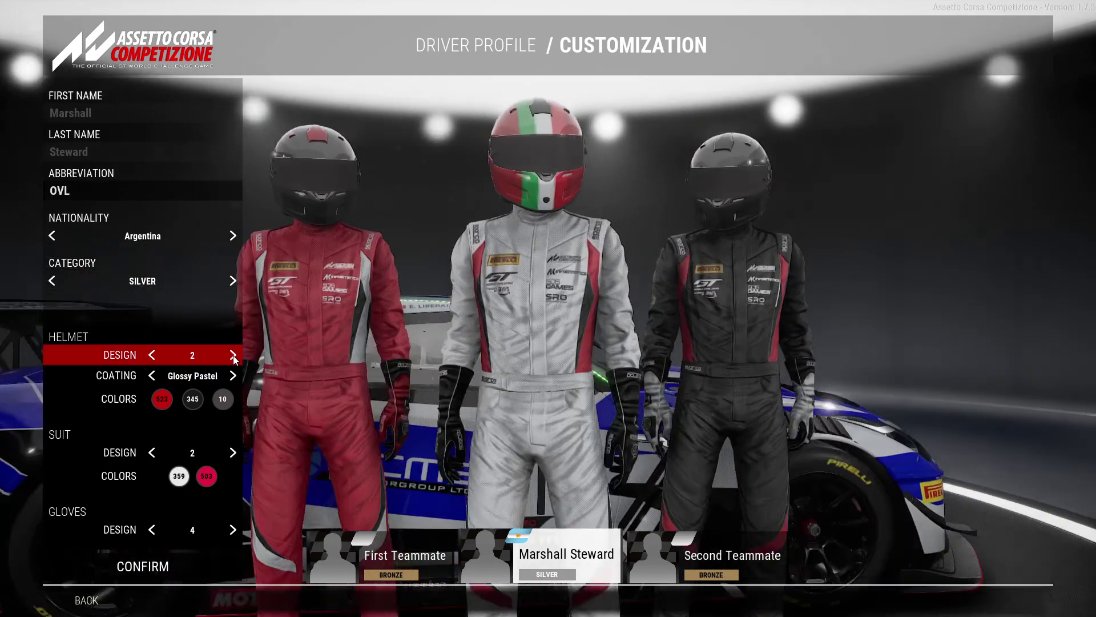
pyautogui.click(233, 355)
pyautogui.click(233, 356)
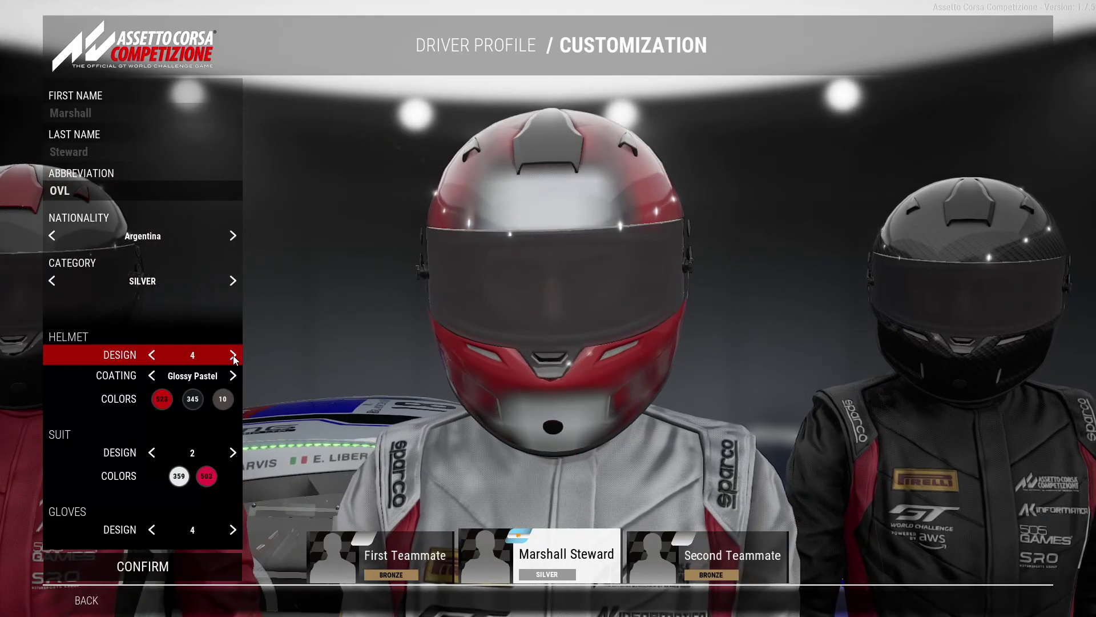
pyautogui.click(233, 355)
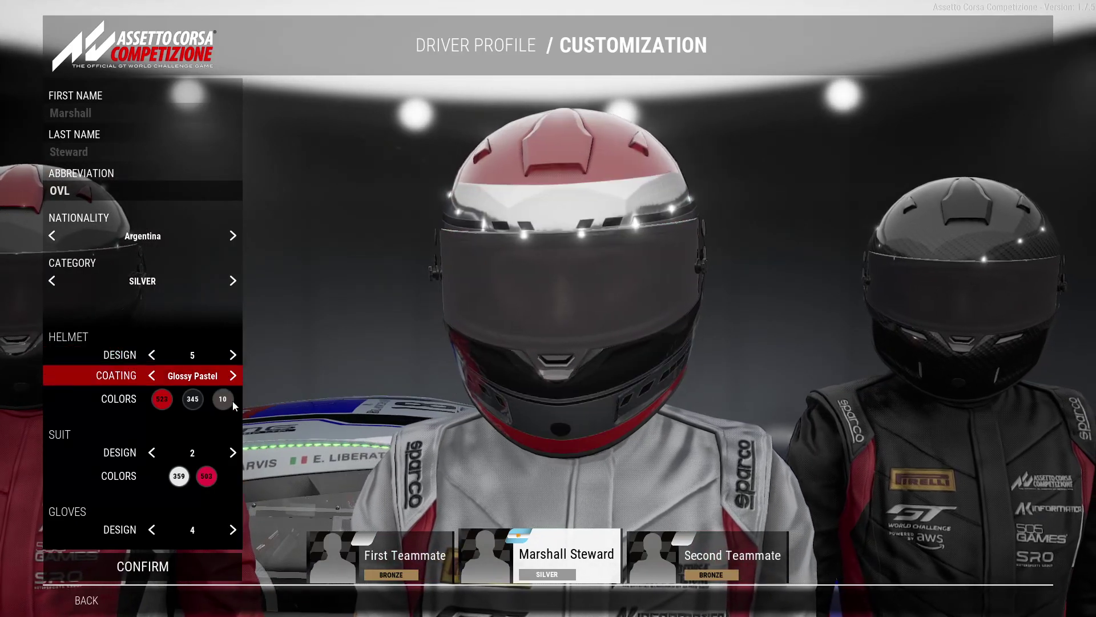
pyautogui.click(233, 375)
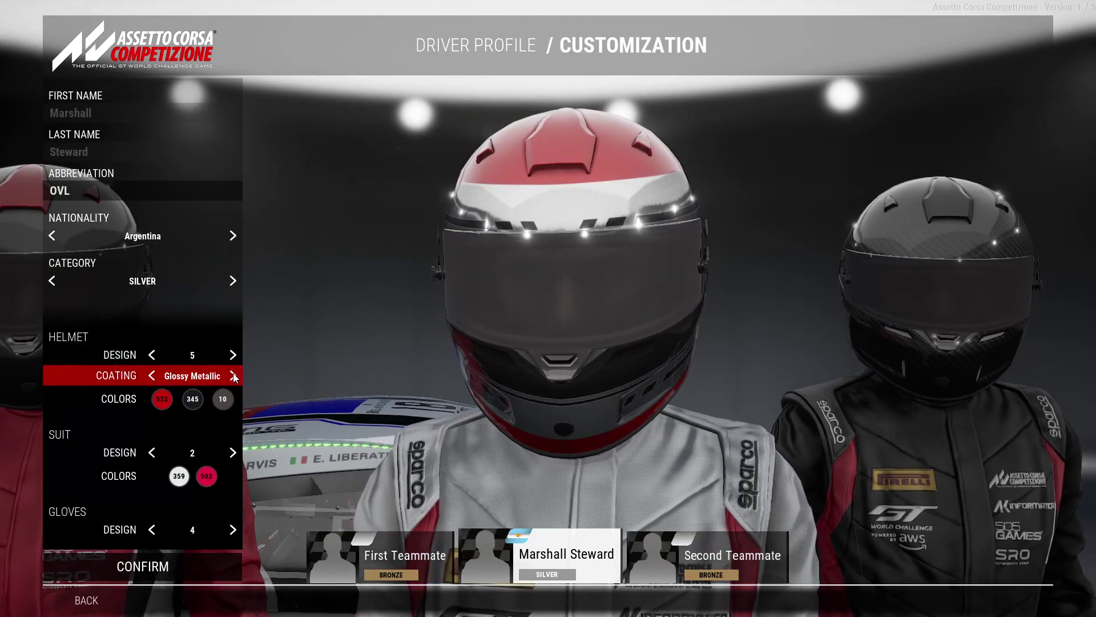
# Set the helmet's first color to blue number 40 and confirm the driver customization
pyautogui.click(161, 399)
pyautogui.click(209, 345)
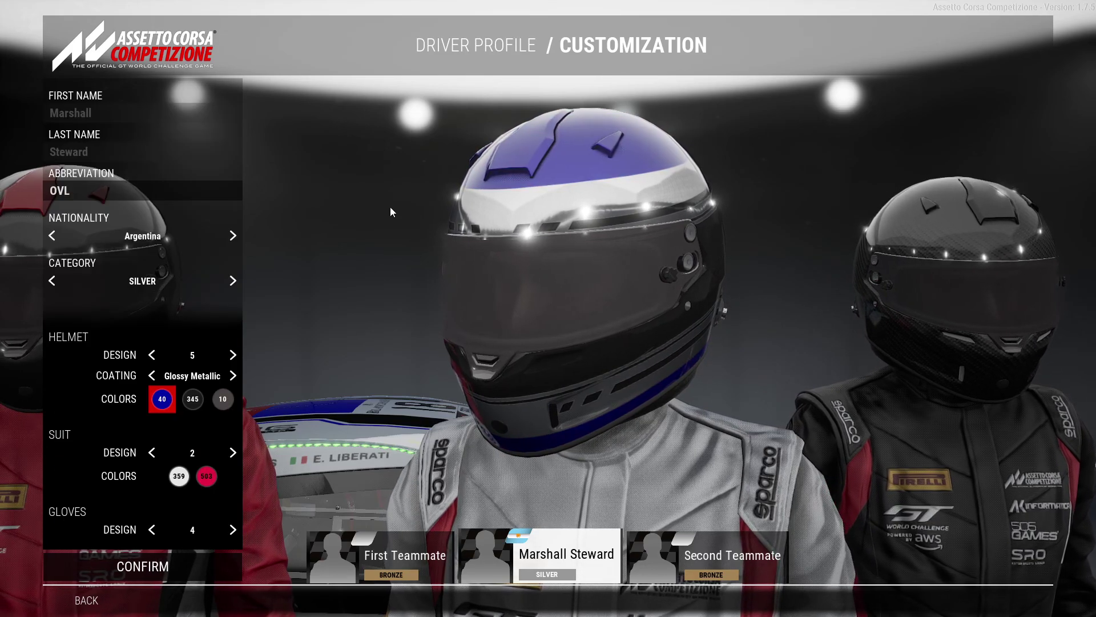
pyautogui.click(143, 566)
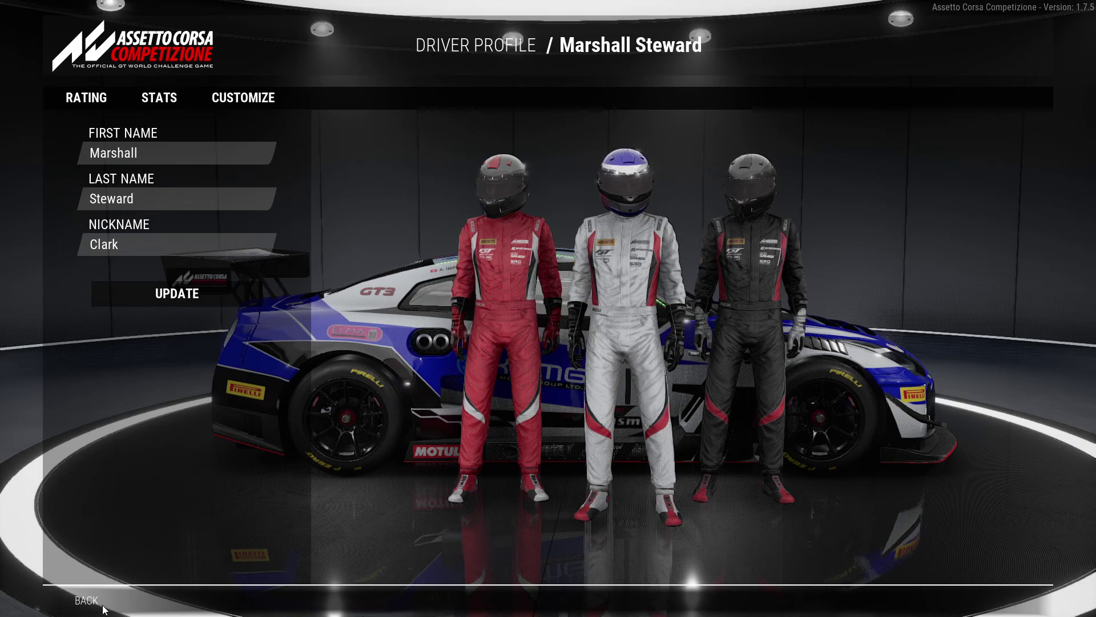
# Leave the driver profile and quit the game to the desktop
pyautogui.click(77, 600)
pyautogui.click(77, 600)
pyautogui.click(397, 362)
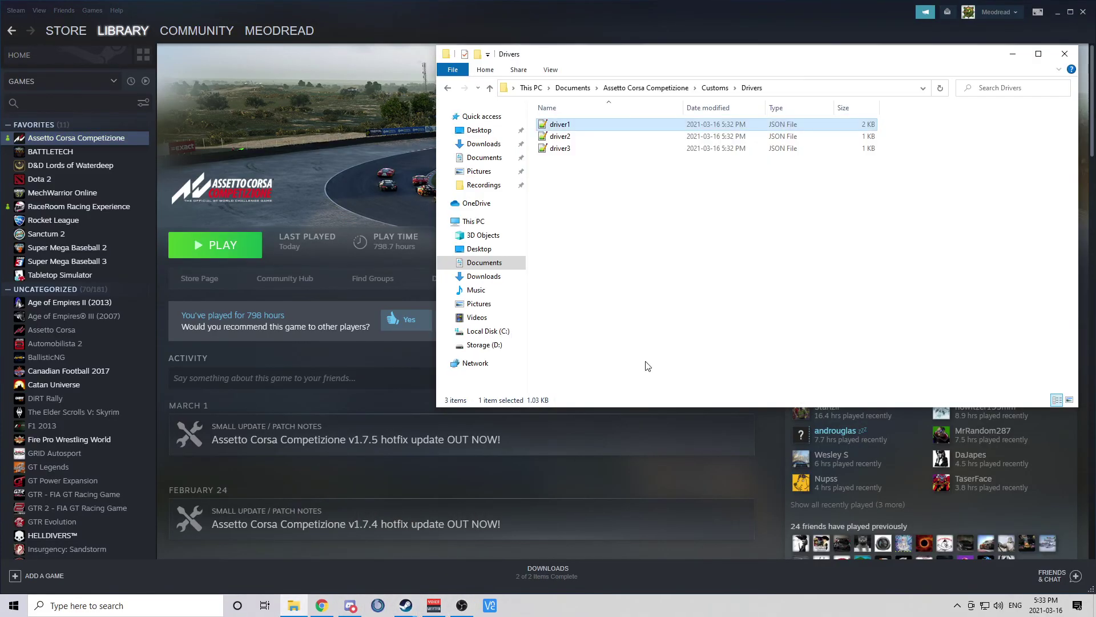
# Open the driver1 JSON file in Notepad++, review the driver values and the nationality line, and close the editor
pyautogui.rightClick(568, 126)
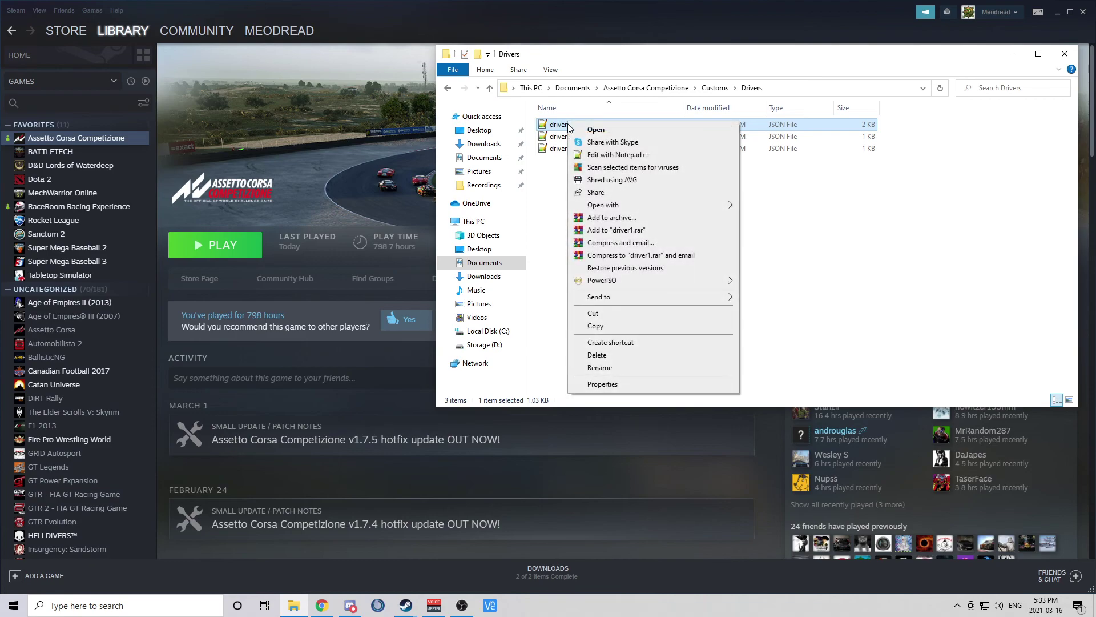
pyautogui.click(600, 155)
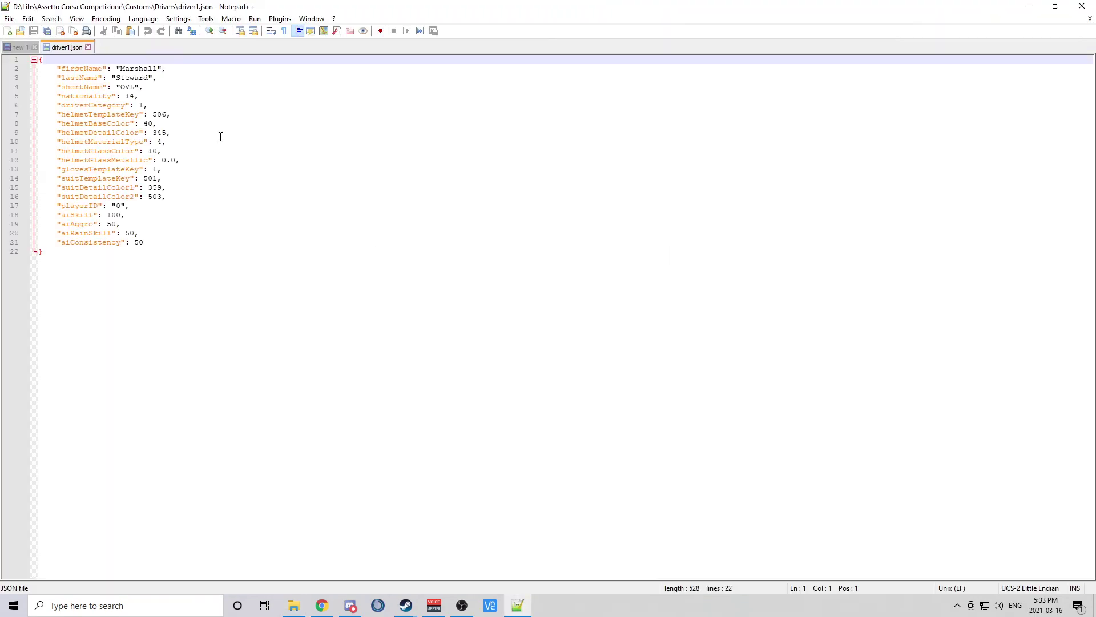
pyautogui.click(167, 95)
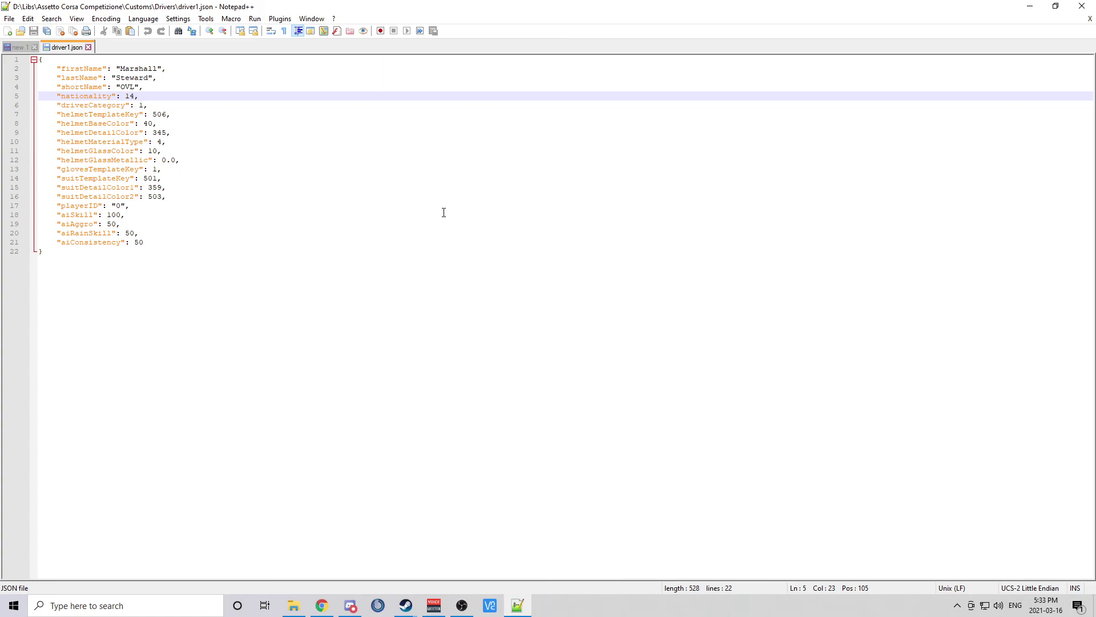
pyautogui.click(1082, 6)
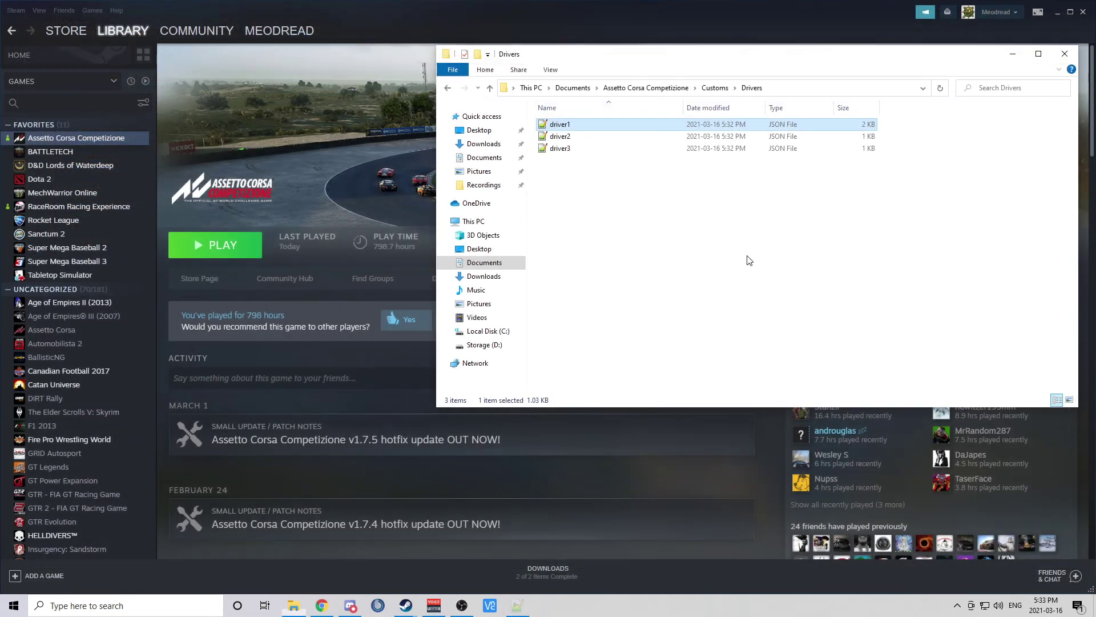
# Switch to Discord, open the direct-message conversation with the contact, and send the message "Just dumping a file for a guide video"
pyautogui.click(577, 122)
pyautogui.click(622, 174)
pyautogui.click(577, 131)
pyautogui.click(350, 605)
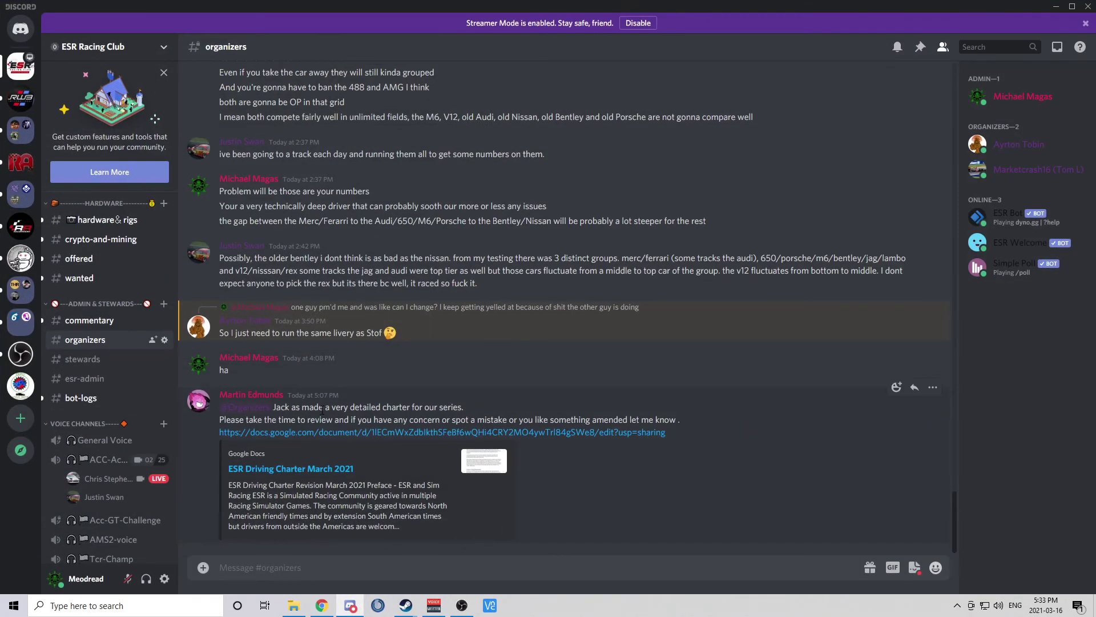
pyautogui.click(20, 28)
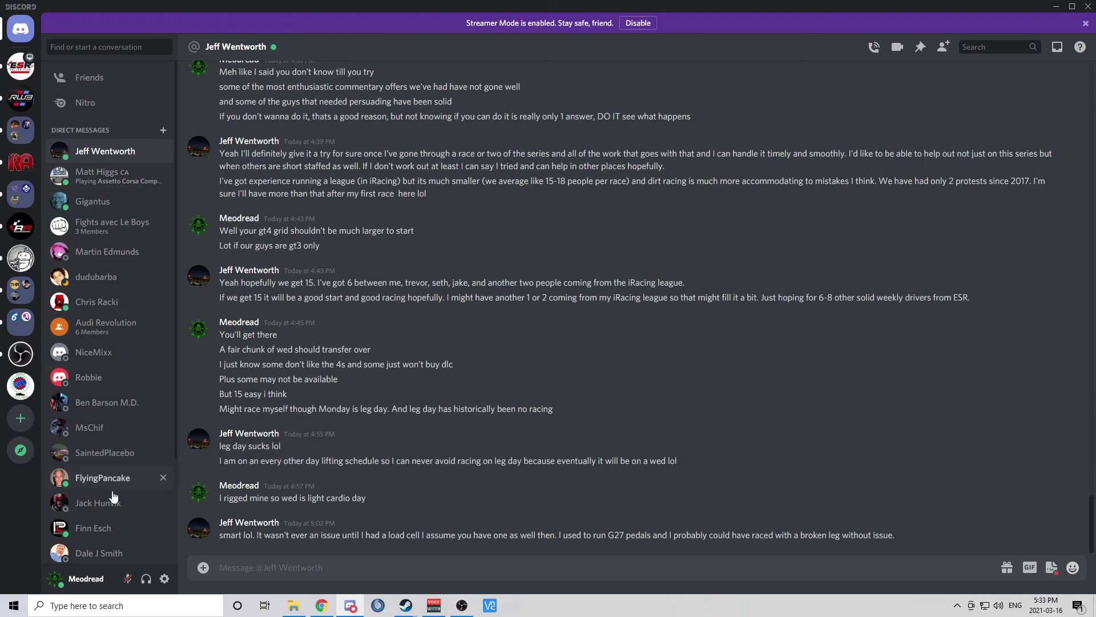
pyautogui.click(104, 454)
pyautogui.write('J')
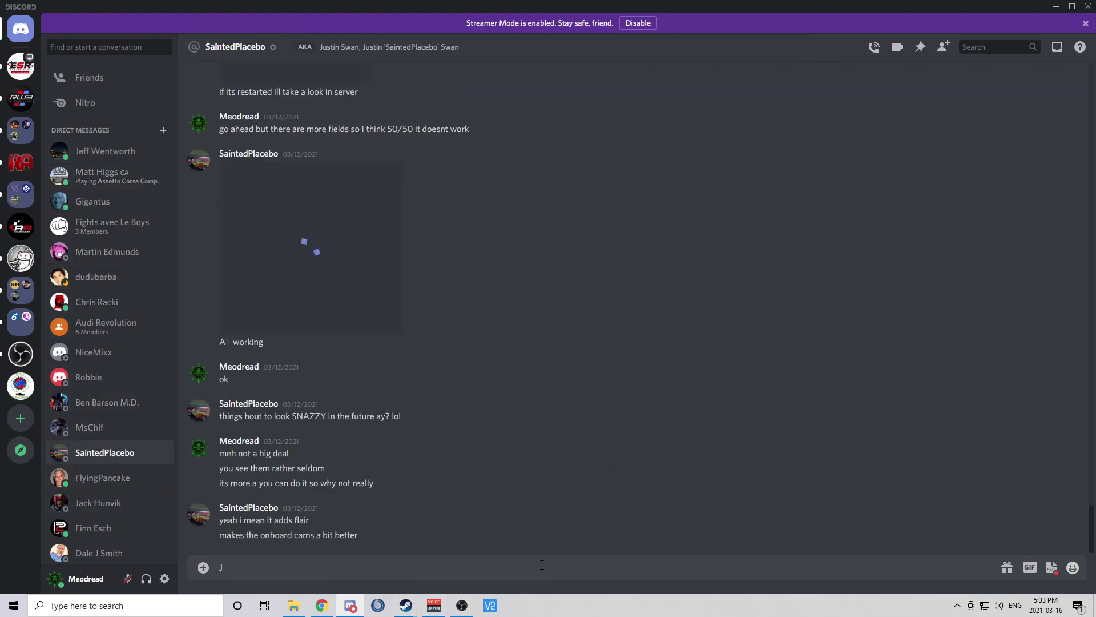
pyautogui.write('ust dumping a file for')
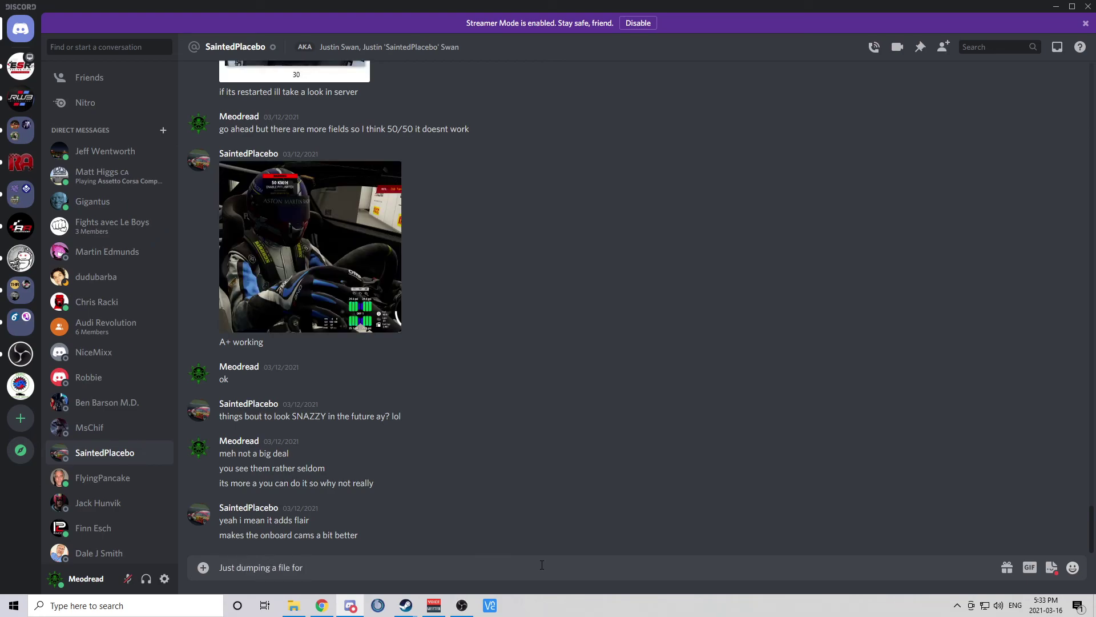
pyautogui.write('a guide video')
pyautogui.press('Return')
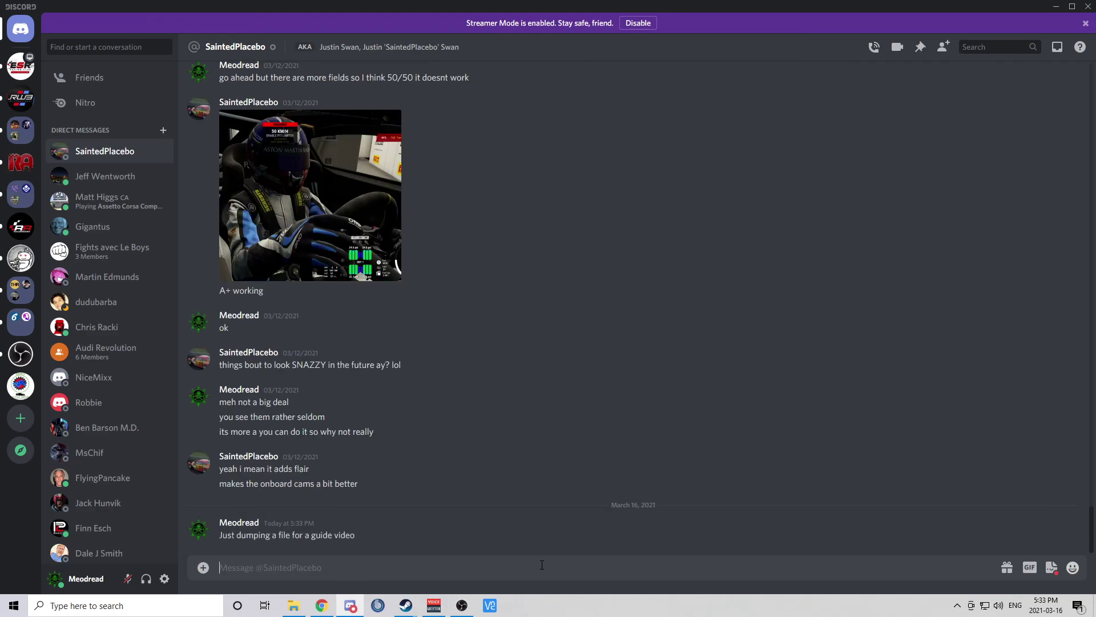
# Upload driver1.json from Documents > Assetto Corsa Competizione > Customs > Drivers to the conversation
pyautogui.click(203, 567)
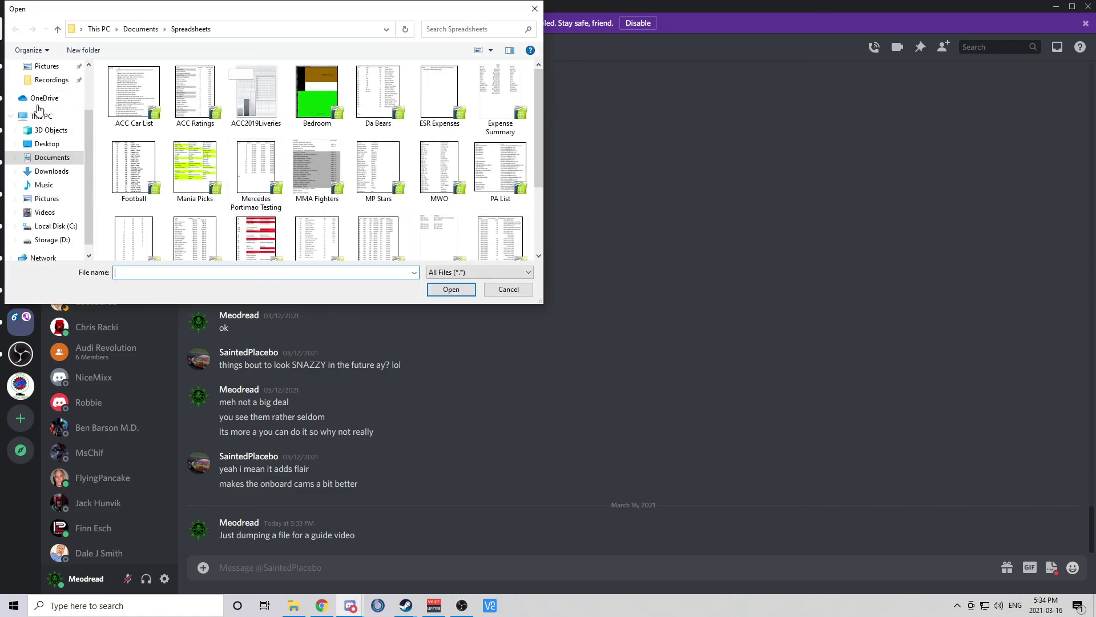
pyautogui.click(52, 157)
pyautogui.doubleClick(300, 95)
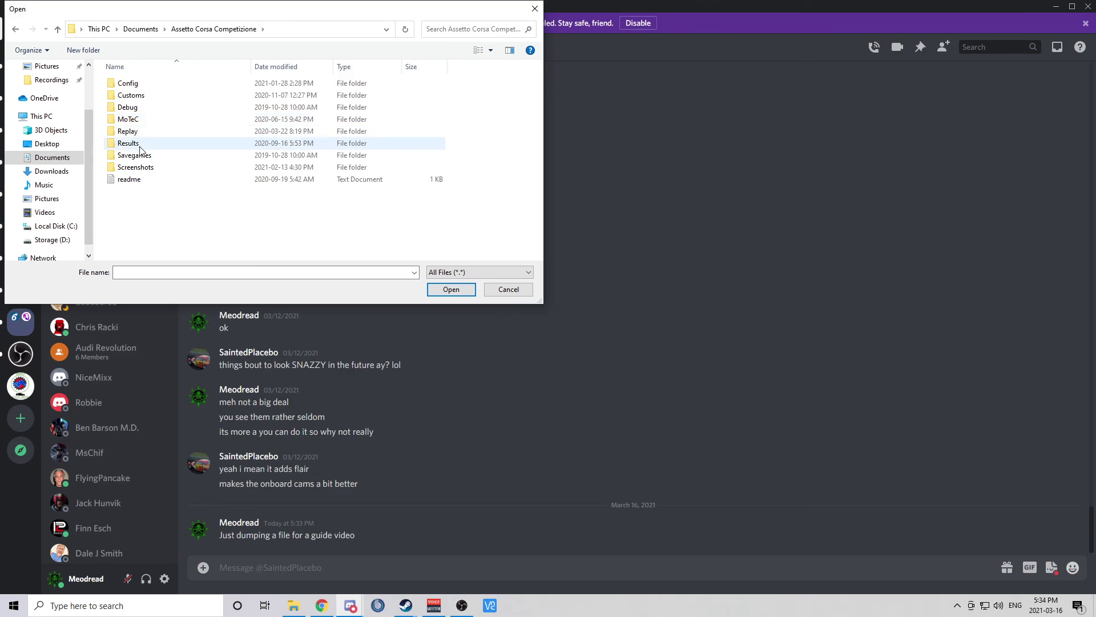
pyautogui.doubleClick(141, 96)
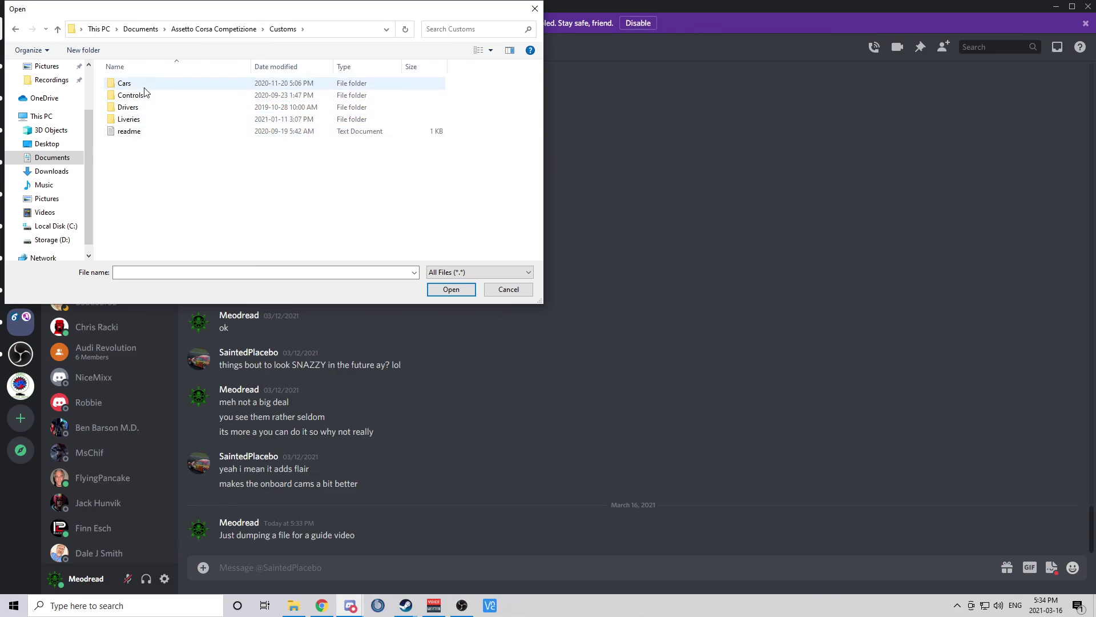
pyautogui.doubleClick(138, 109)
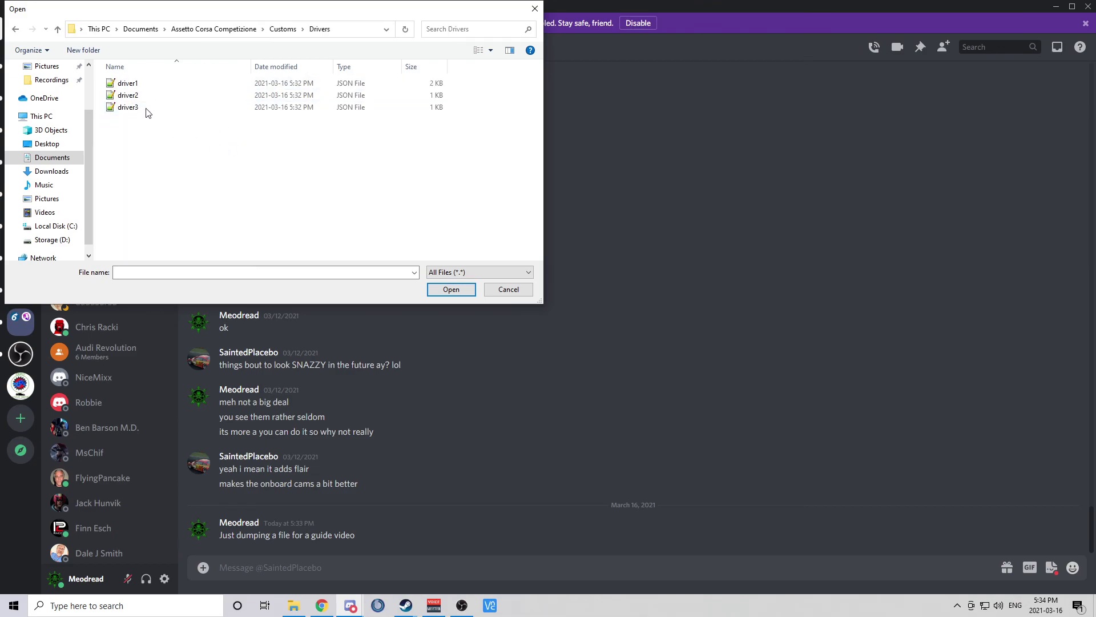
pyautogui.click(136, 84)
pyautogui.click(460, 292)
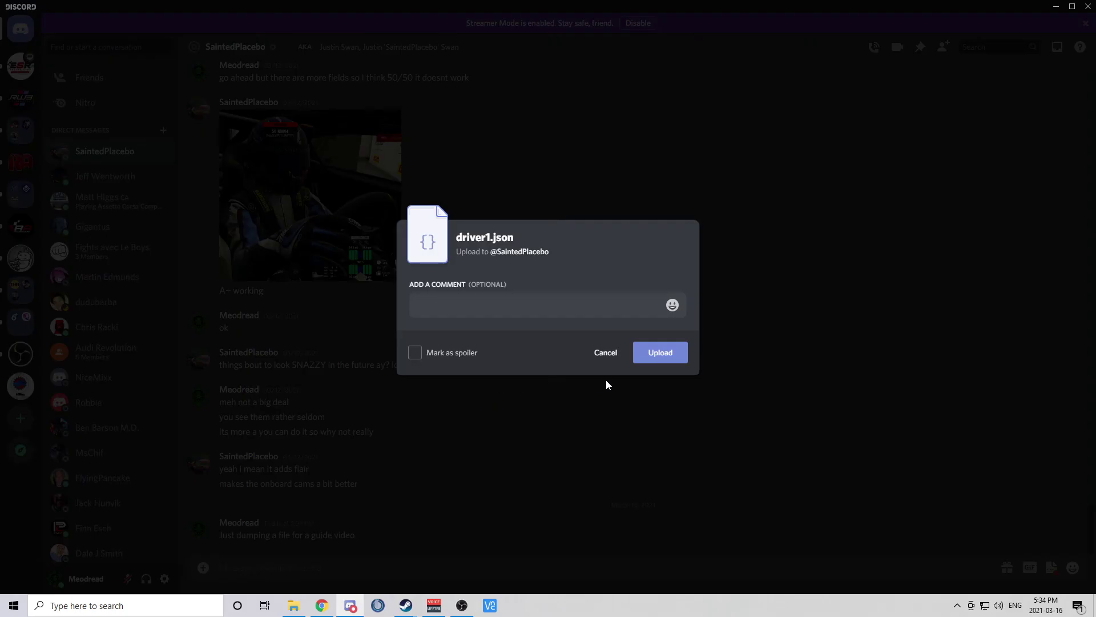
pyautogui.click(669, 351)
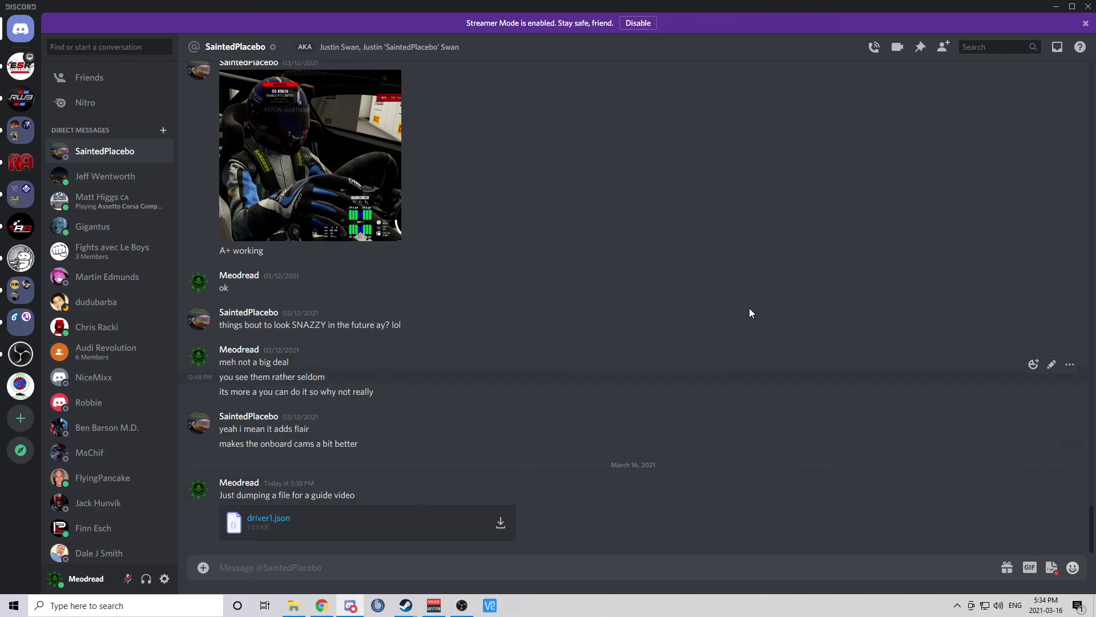
# Minimize Discord and Steam, and copy the driver1, driver2 and driver3 files in the Drivers folder
pyautogui.click(1054, 7)
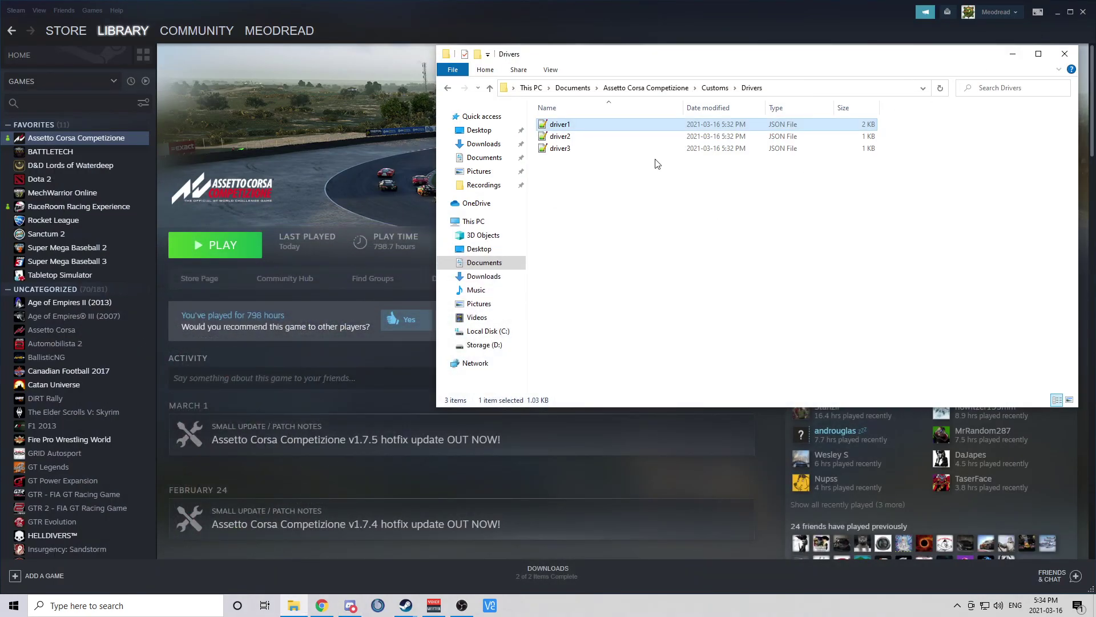
pyautogui.click(1054, 13)
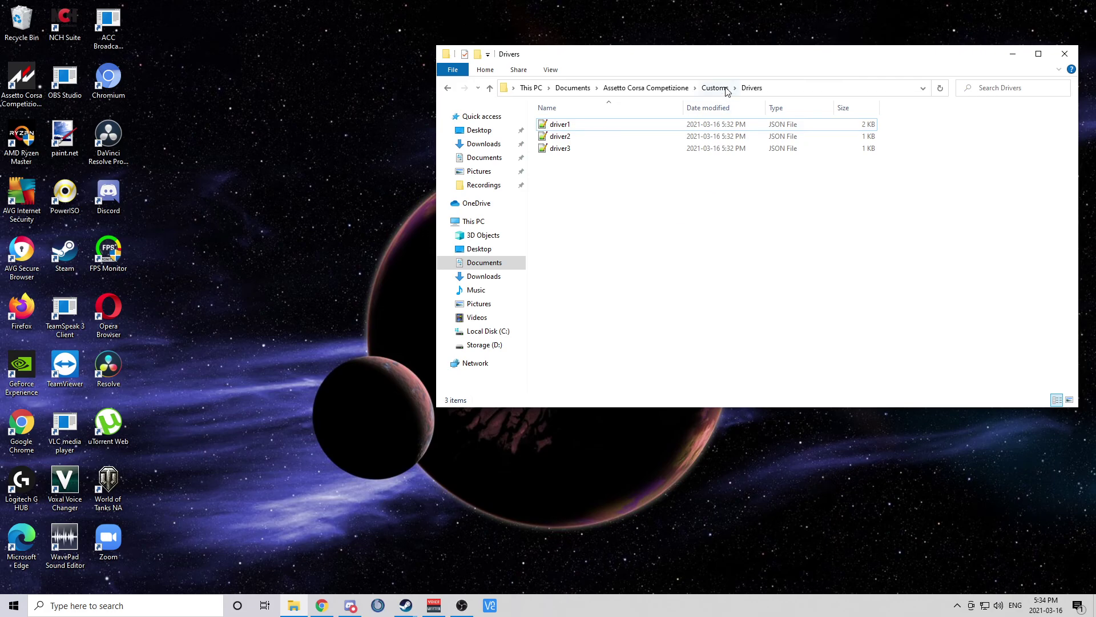
pyautogui.click(721, 88)
pyautogui.doubleClick(559, 149)
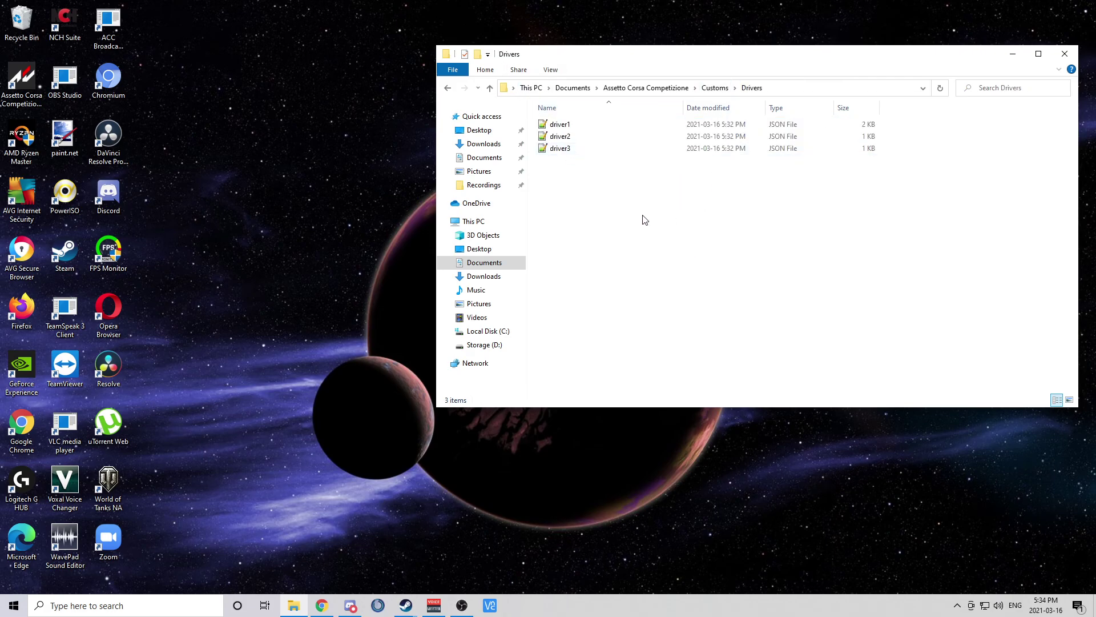
pyautogui.hotkey('ctrl', 'a')
pyautogui.rightClick(576, 149)
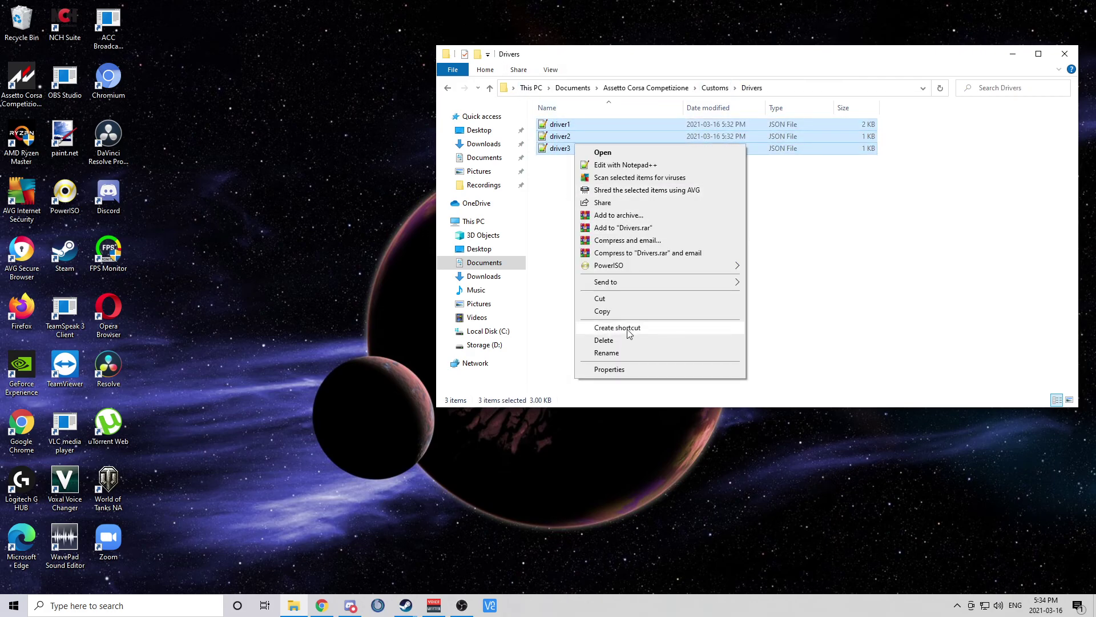
pyautogui.click(621, 313)
pyautogui.click(719, 290)
# Create a new folder named Other User inside the Drivers folder
pyautogui.rightClick(584, 182)
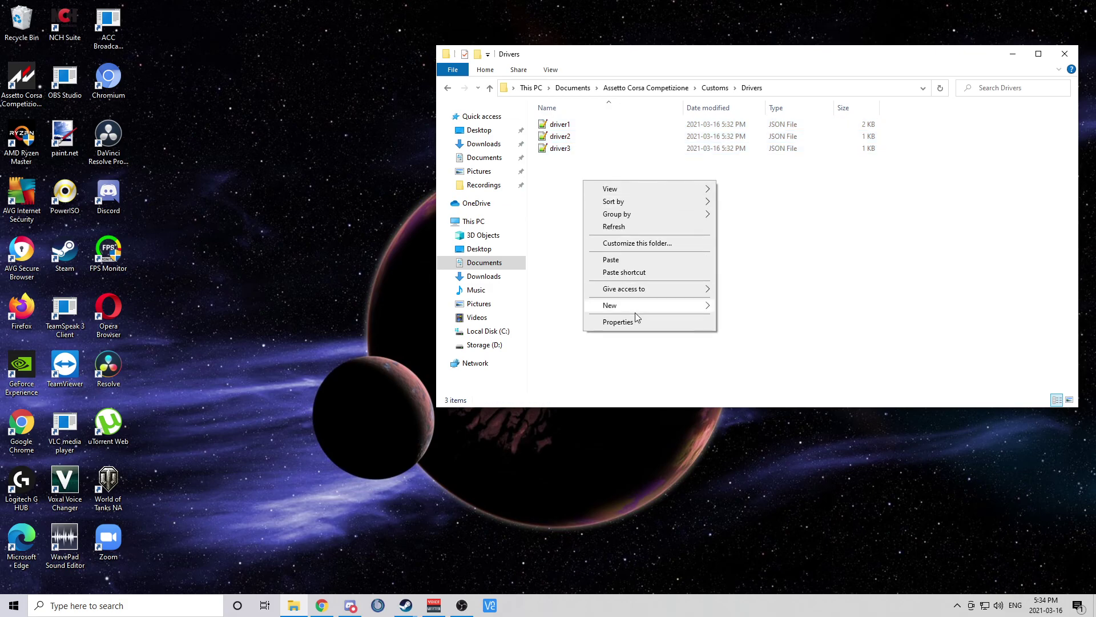
pyautogui.moveTo(636, 303)
pyautogui.click(743, 306)
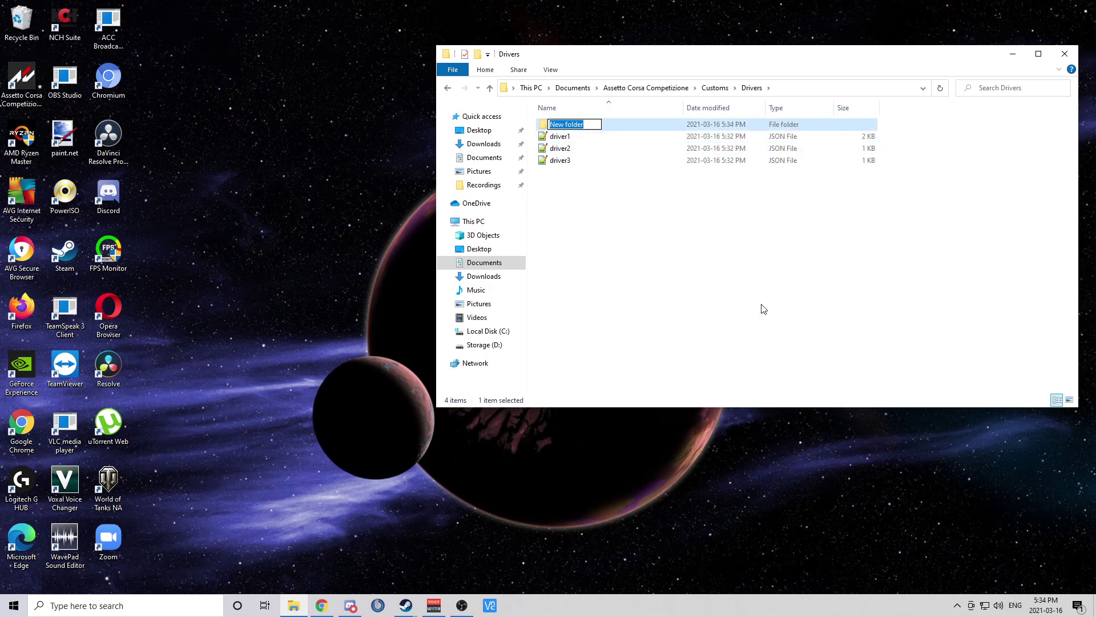
pyautogui.write('Other Driv')
pyautogui.press('BackSpace')
pyautogui.press('BackSpace')
pyautogui.press('BackSpace')
pyautogui.press('BackSpace')
pyautogui.write('User')
pyautogui.press('Return')
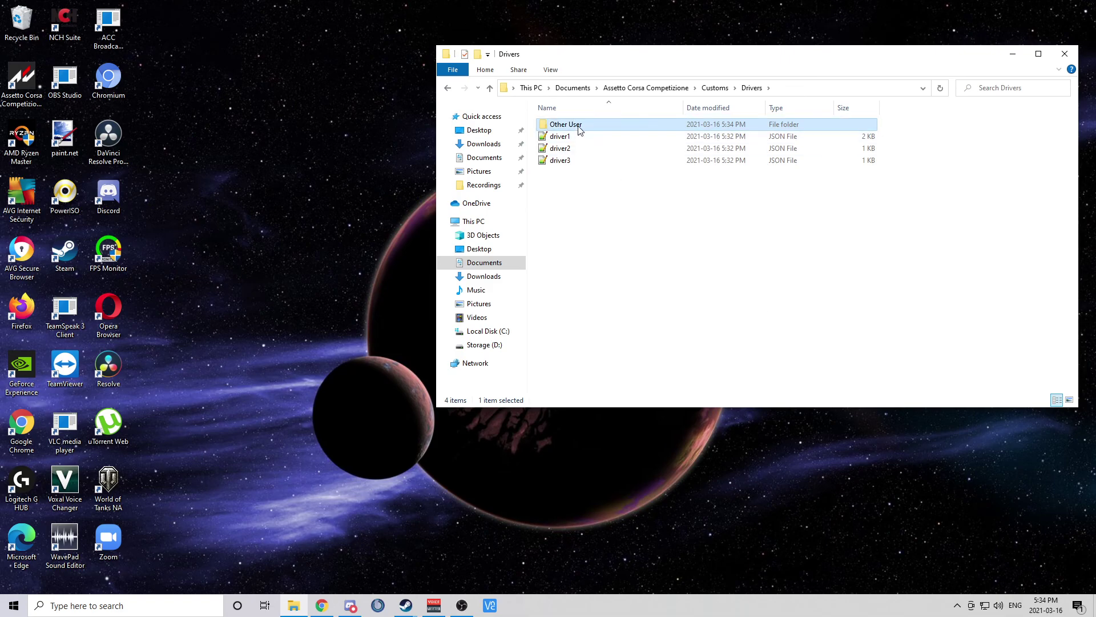
# Paste the copied driver files into the Other User folder, check its contents, and return to the Drivers folder
pyautogui.doubleClick(579, 127)
pyautogui.rightClick(592, 169)
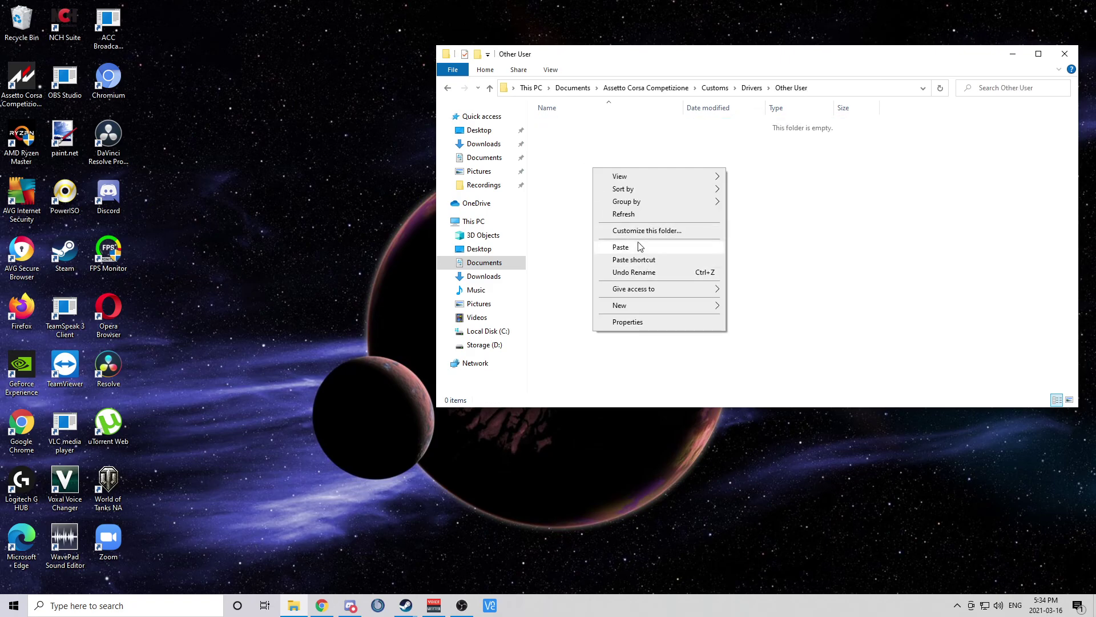
pyautogui.click(636, 246)
pyautogui.click(795, 238)
pyautogui.hotkey('alt', 'Left')
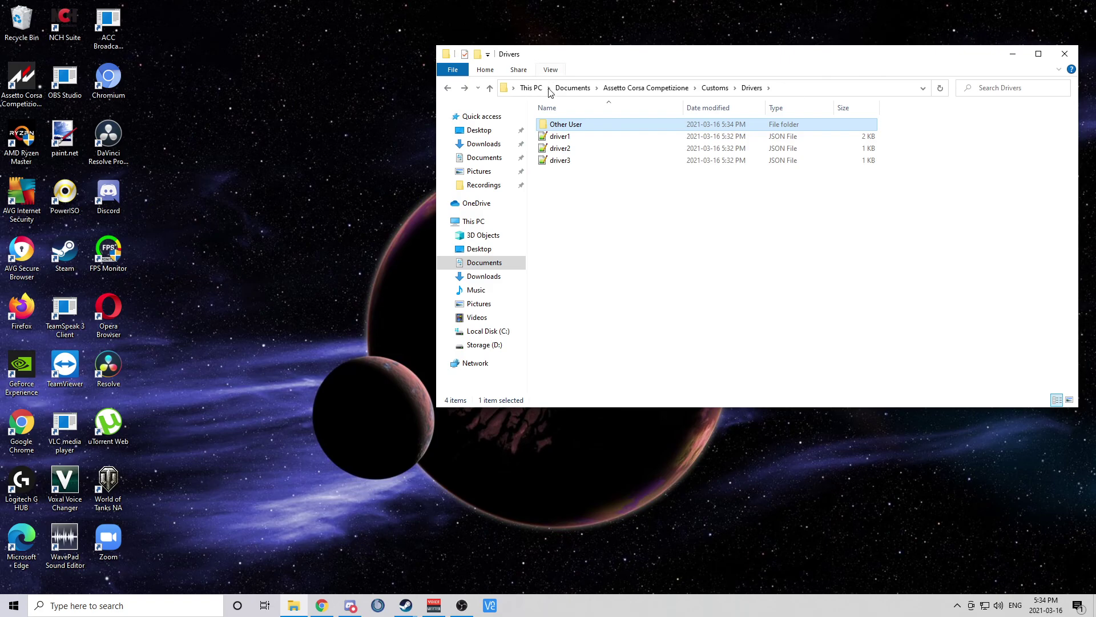
pyautogui.doubleClick(565, 126)
pyautogui.keyDown('shift'); pyautogui.click(541, 149); pyautogui.keyUp('shift')
pyautogui.click(587, 215)
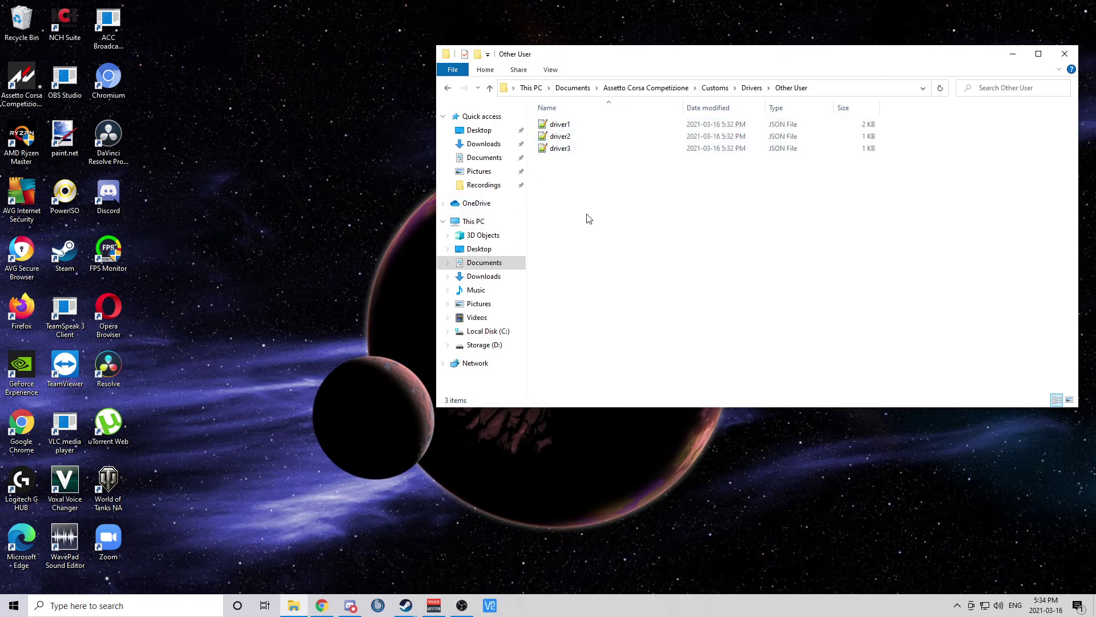
pyautogui.hotkey('alt', 'Left')
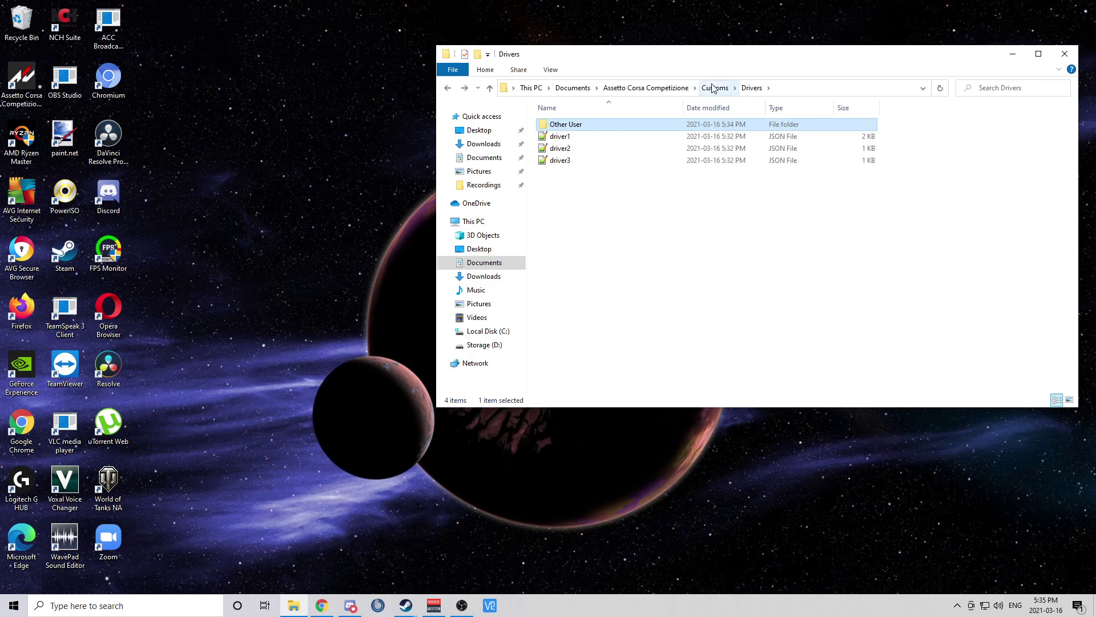
# Open the account JSON file from the Assetto Corsa Competizione Config folder in Notepad++
pyautogui.click(677, 89)
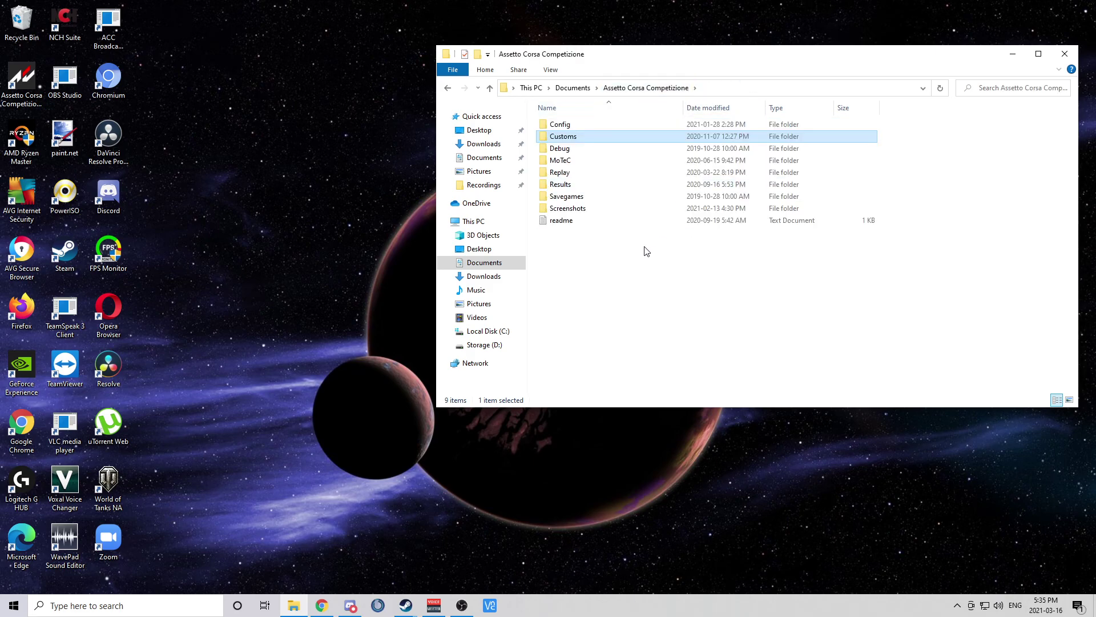
pyautogui.doubleClick(583, 125)
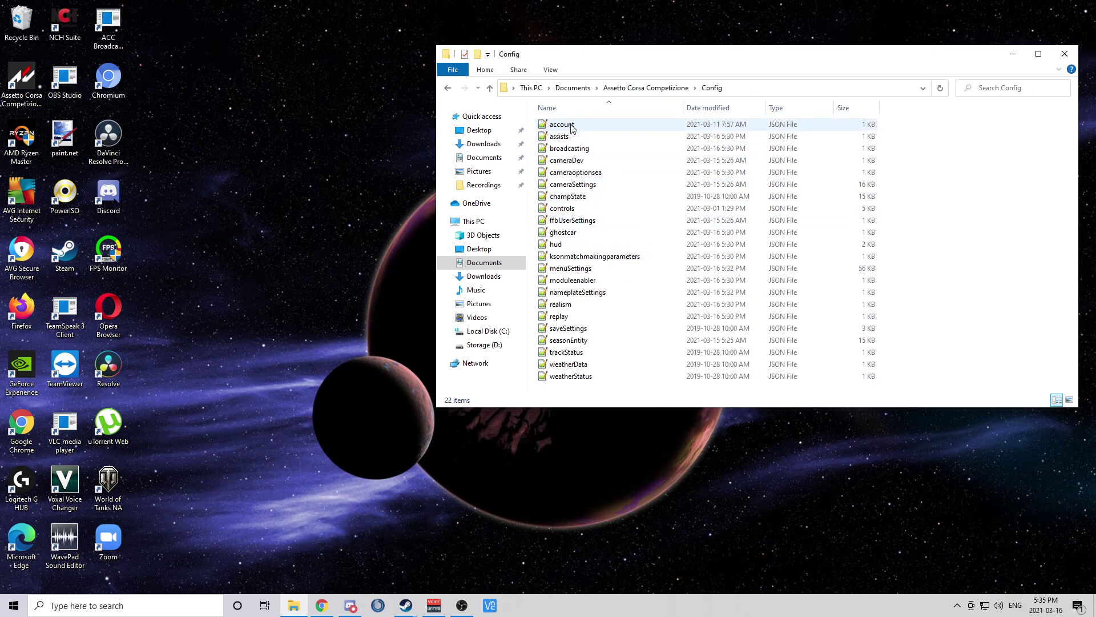
pyautogui.rightClick(569, 125)
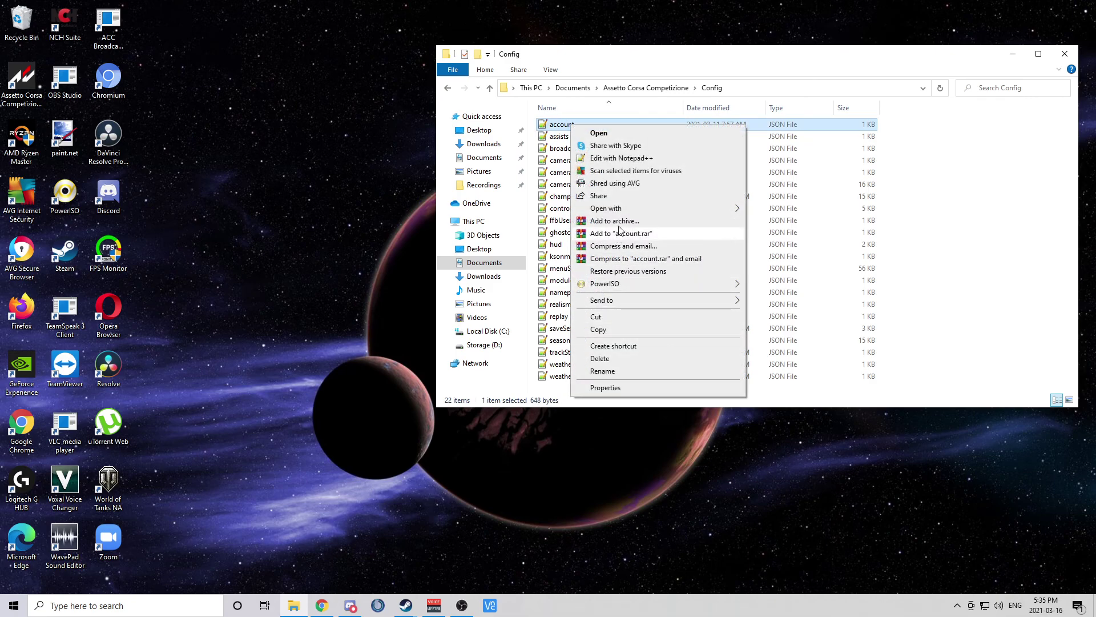
pyautogui.click(623, 158)
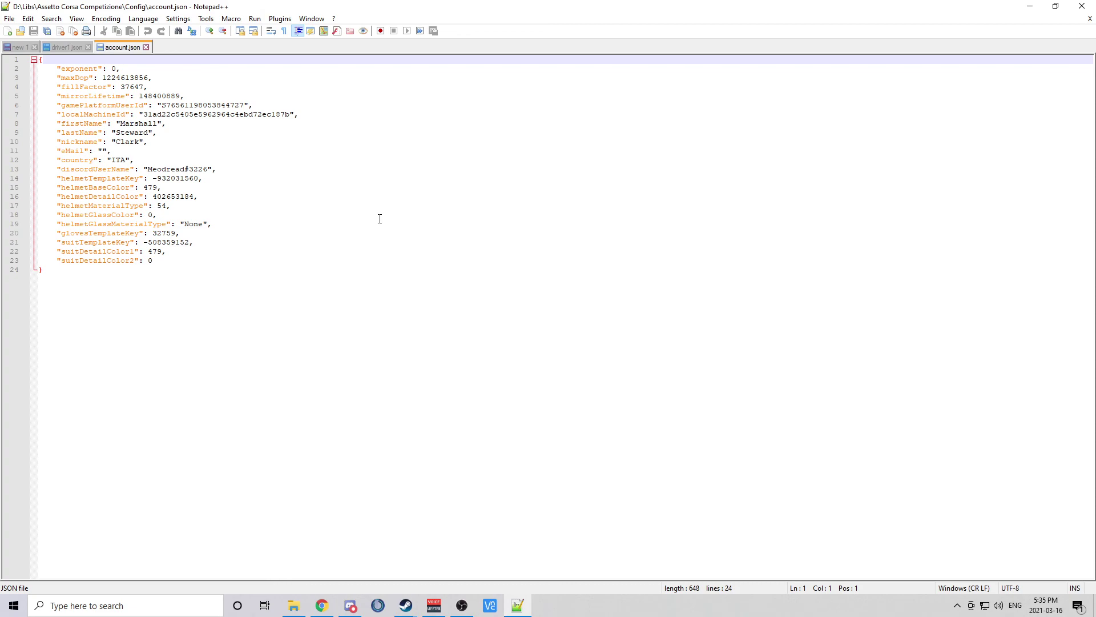
# Review the name, nickname, country, Discord user name and helmet lines of account.json, and close the file and the editor
pyautogui.rightClick(380, 218)
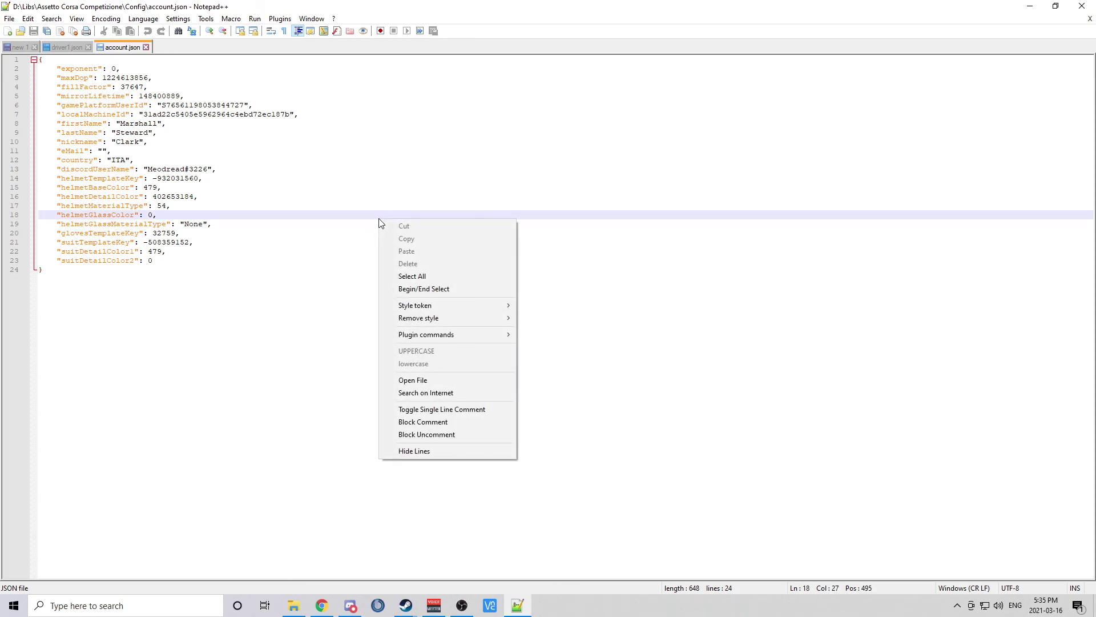
pyautogui.click(193, 96)
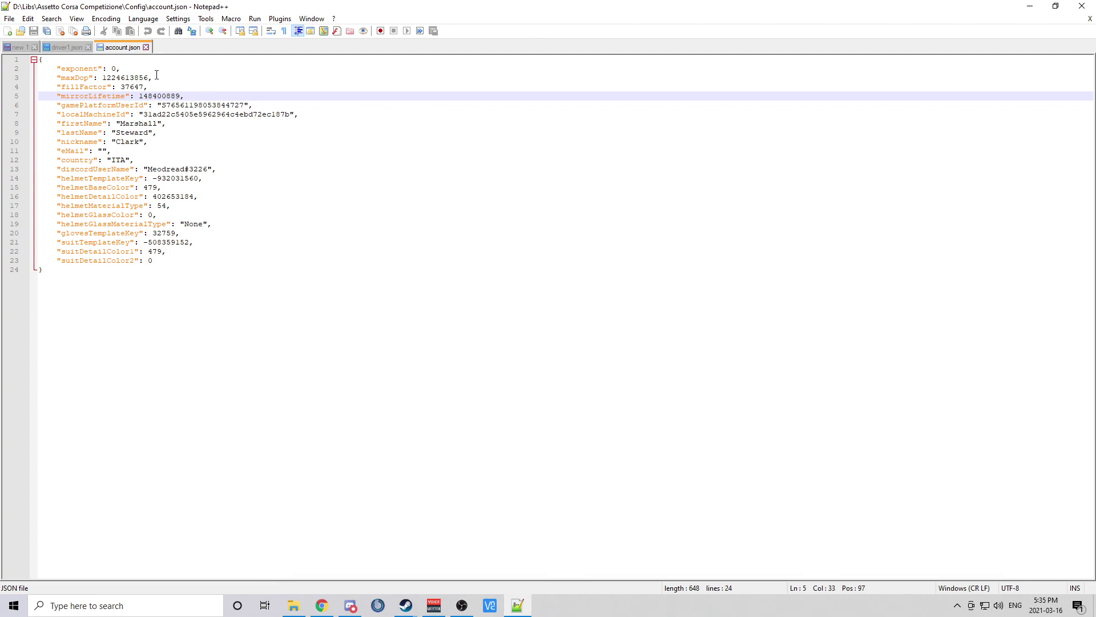
pyautogui.click(171, 123)
pyautogui.click(165, 141)
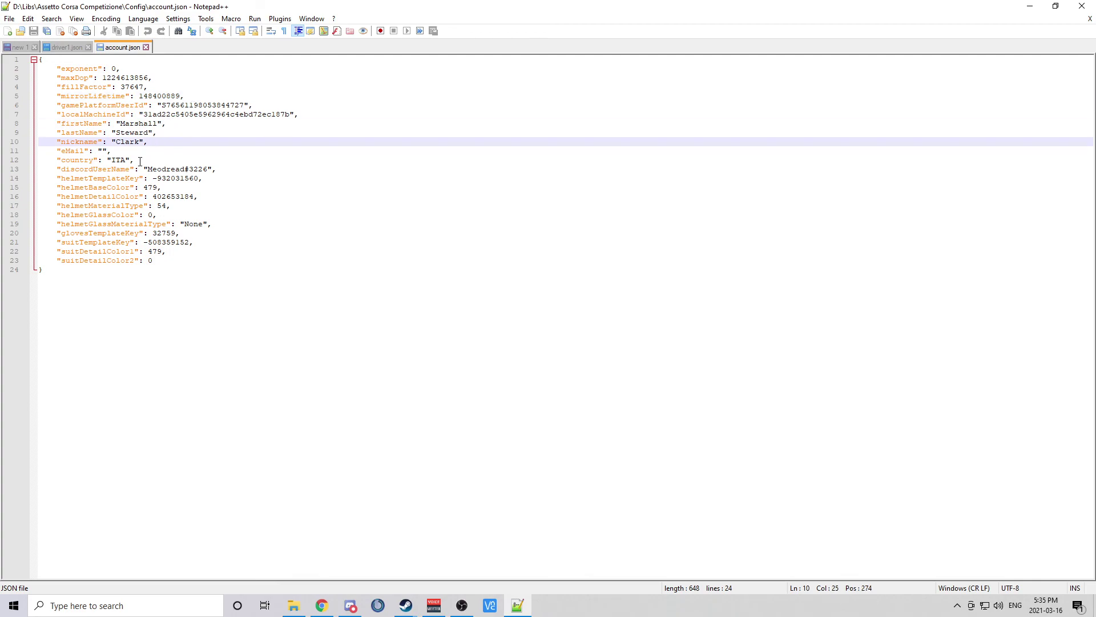
pyautogui.click(140, 162)
pyautogui.click(220, 178)
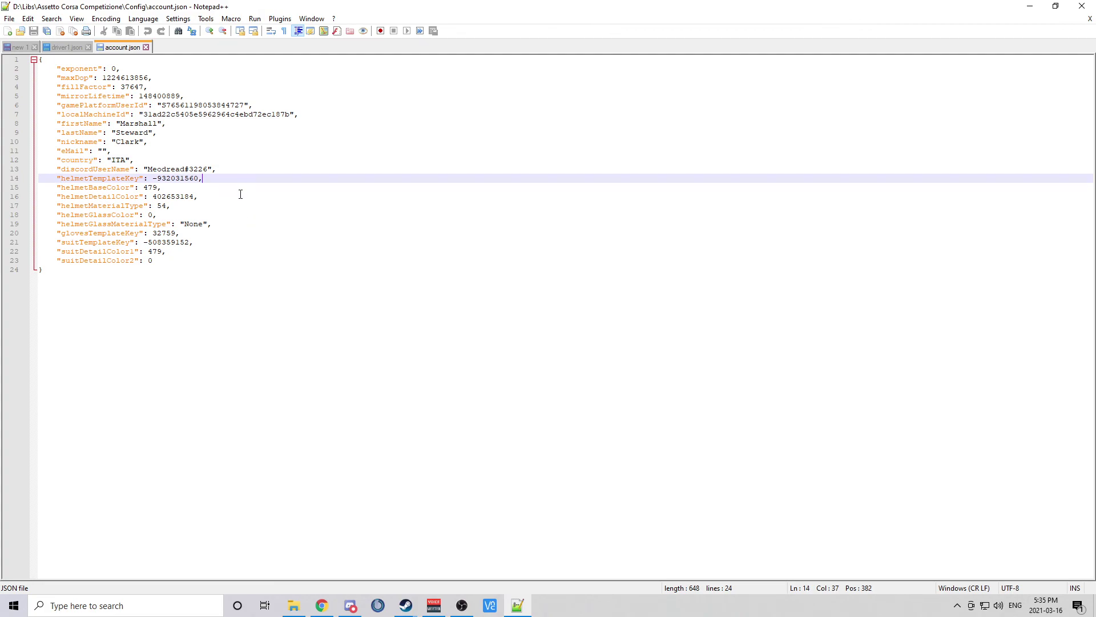
pyautogui.press('Up')
pyautogui.press('End')
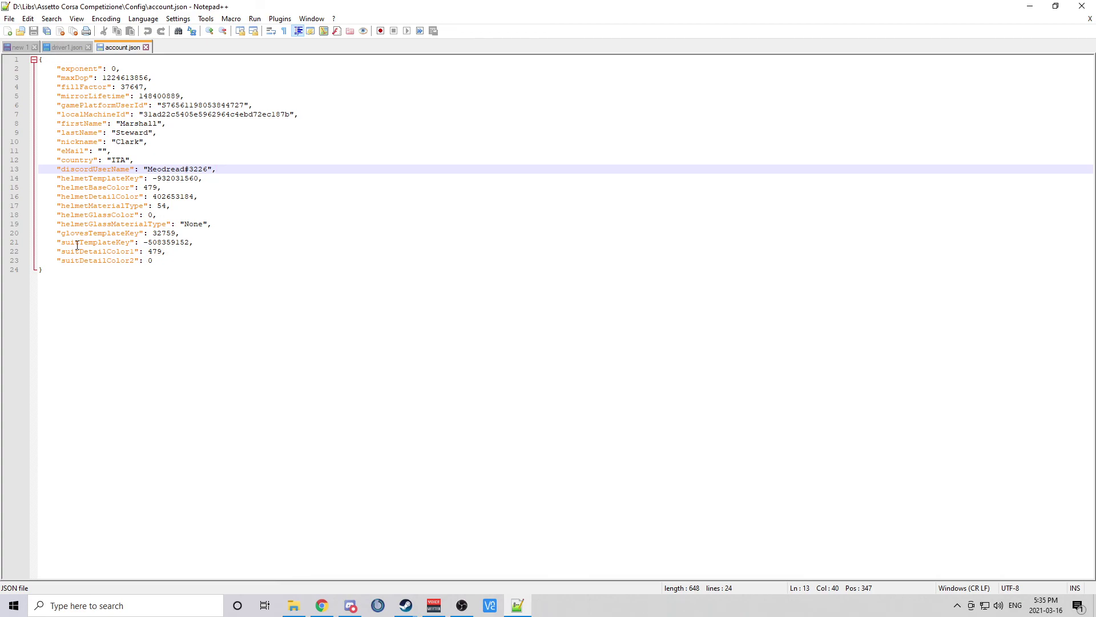
pyautogui.click(146, 47)
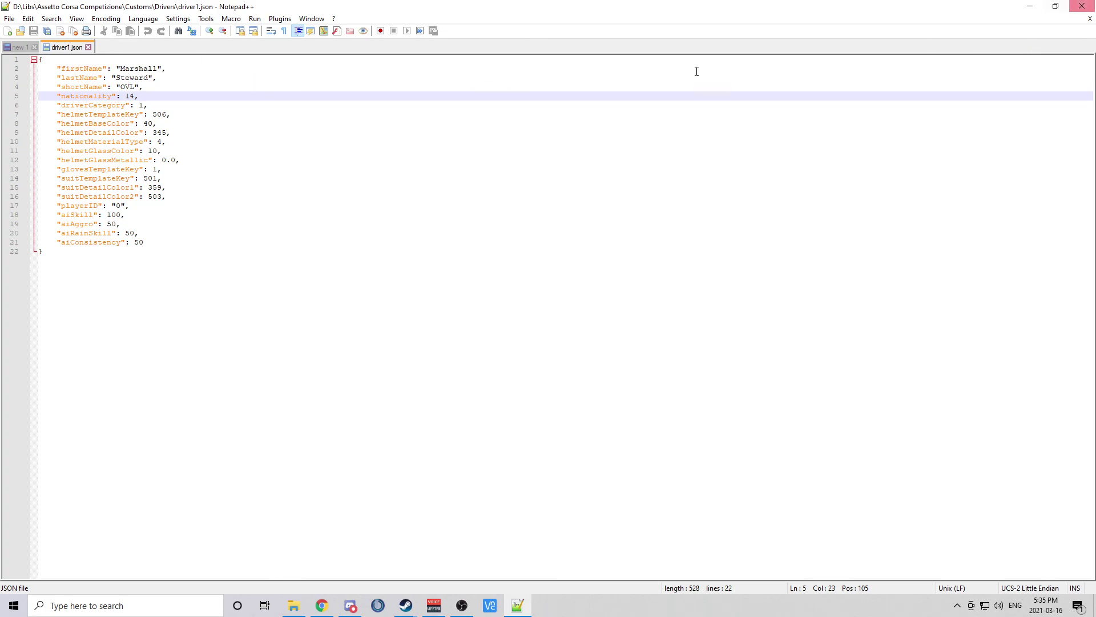
pyautogui.click(1082, 6)
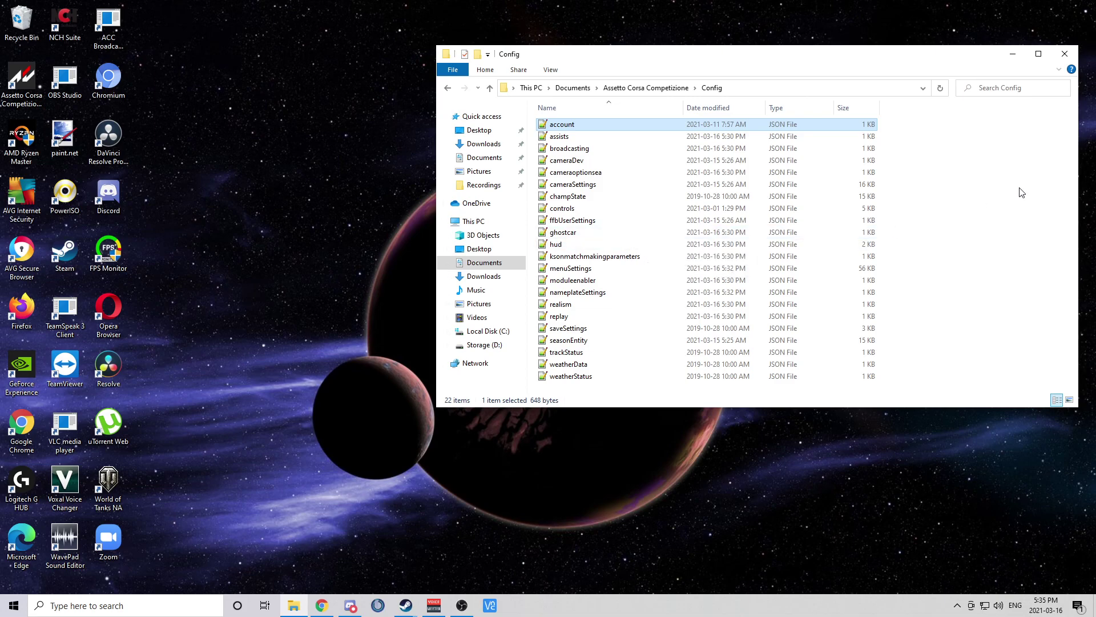
# Reopen the account JSON file in Notepad++, check its country line, and close the editor
pyautogui.doubleClick(577, 124)
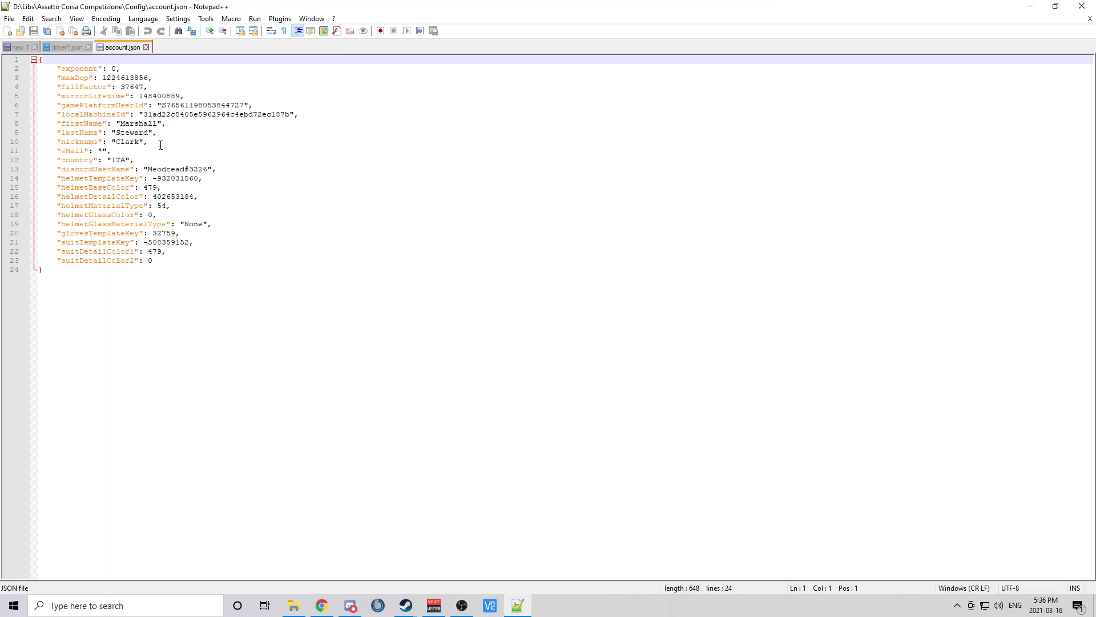
pyautogui.click(133, 159)
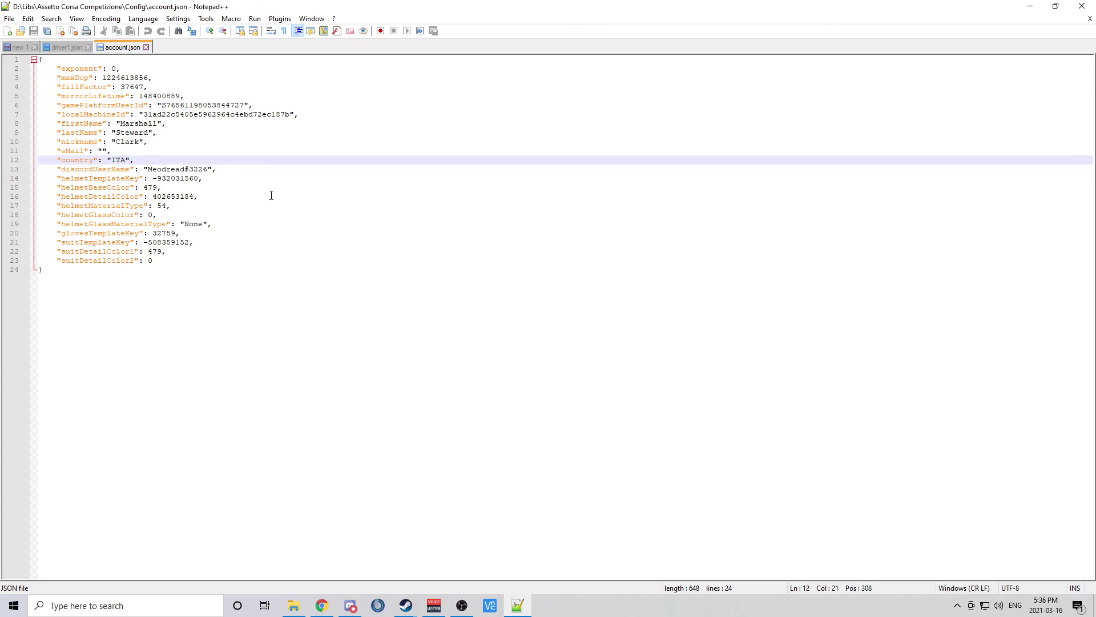
pyautogui.click(1082, 5)
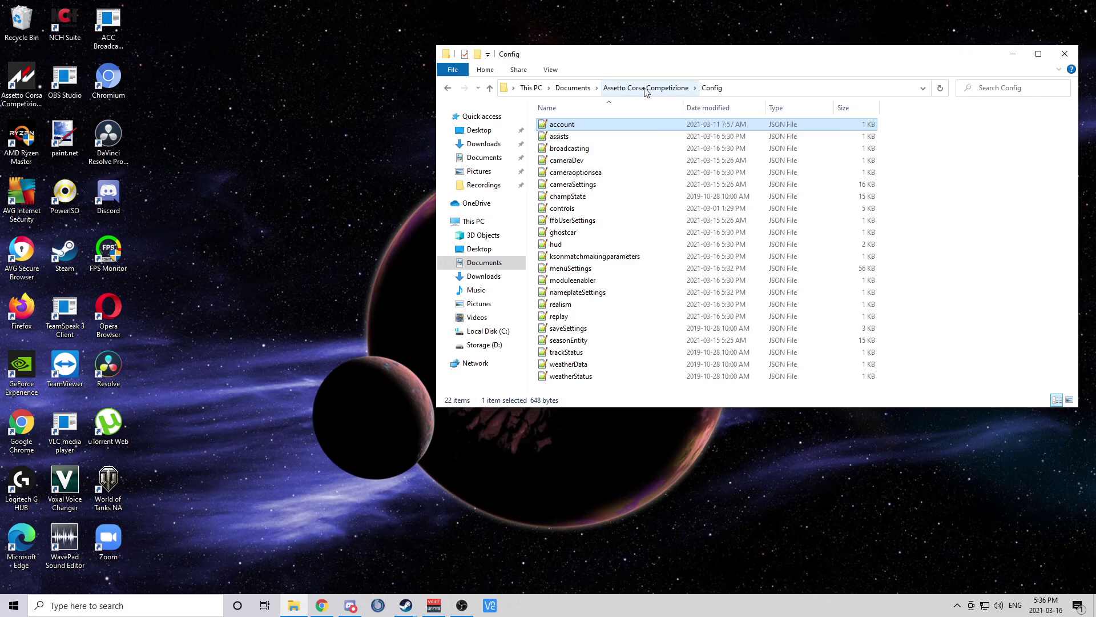
# Open the entrylist JSON file from the Wednesday Server folder inside Documents > Memo in Notepad++
pyautogui.click(574, 95)
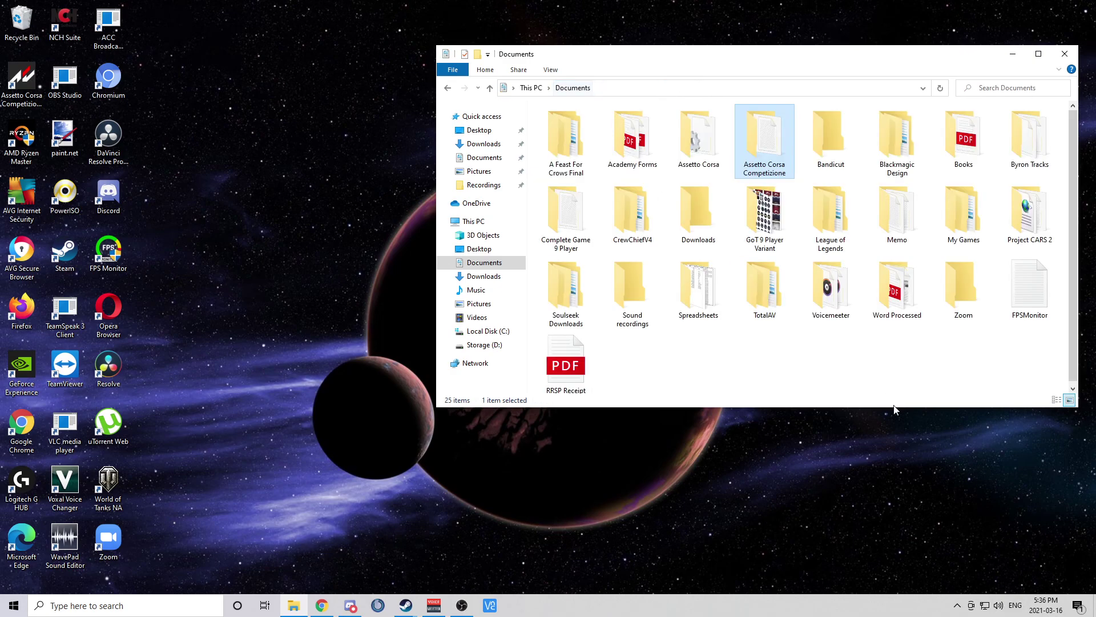
pyautogui.doubleClick(893, 222)
pyautogui.doubleClick(633, 138)
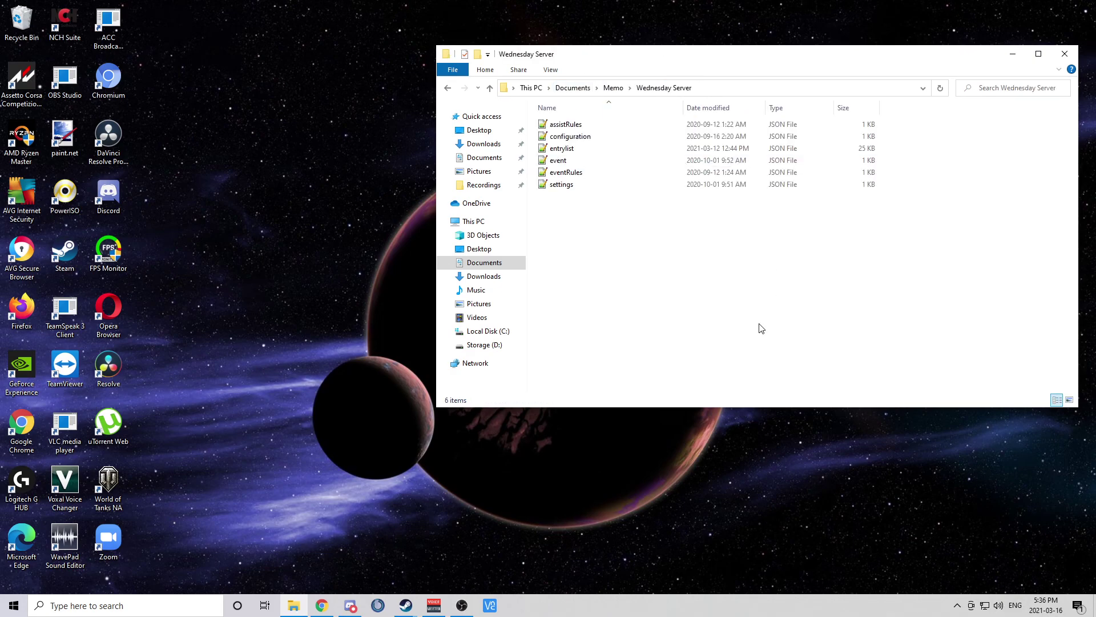
pyautogui.rightClick(583, 150)
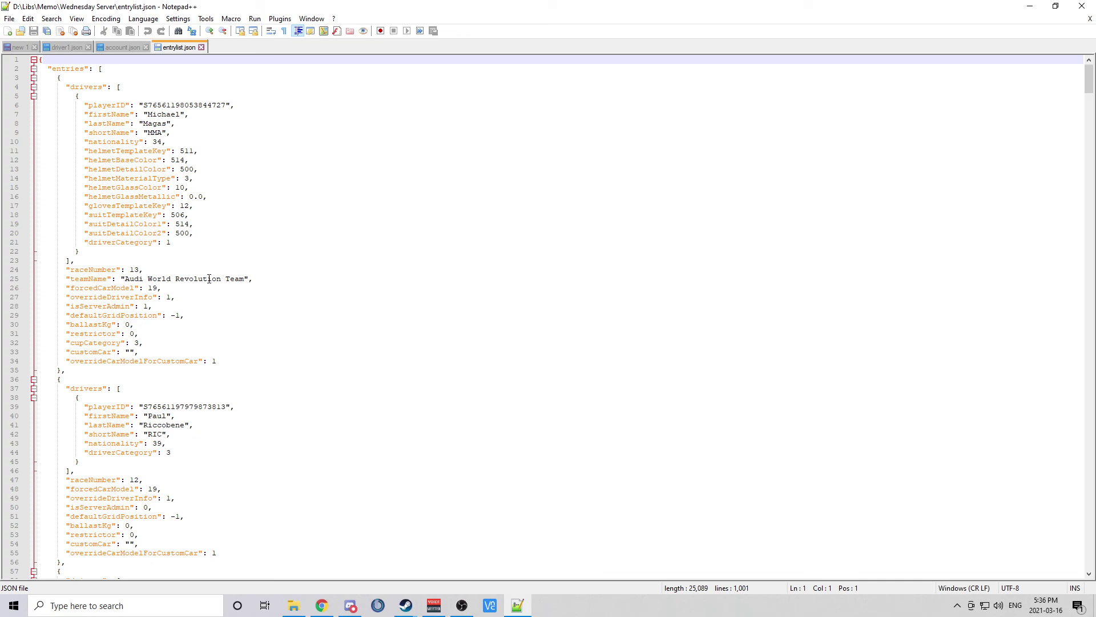
# Skim the driver entries in entrylist.json and examine the first driver's nationality, helmet and gloves lines
pyautogui.scroll(-15, 186, 146)
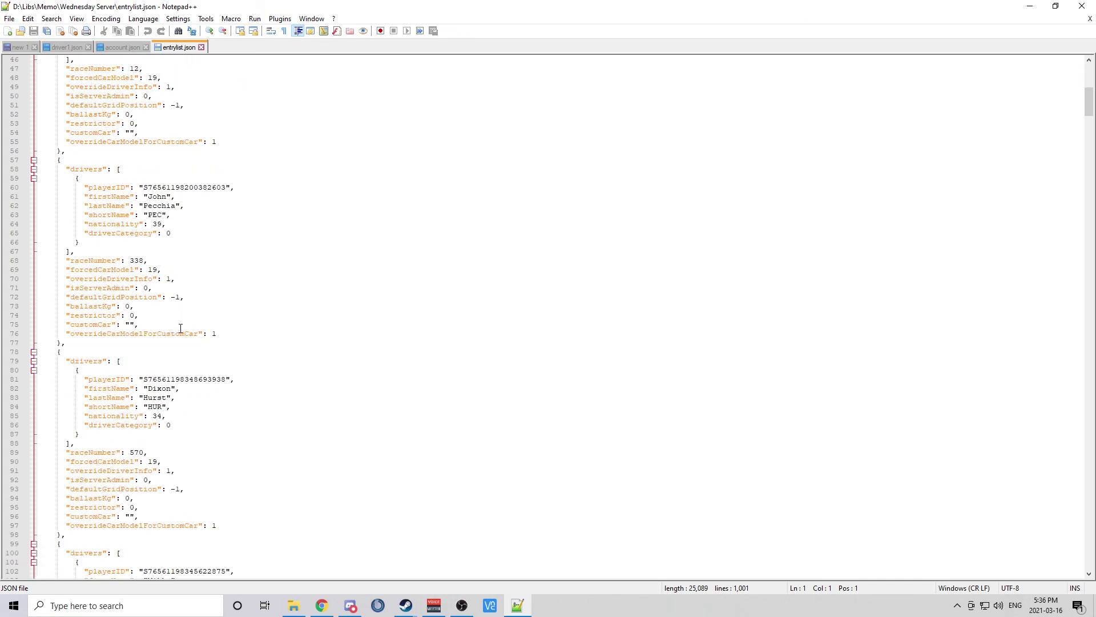
pyautogui.scroll(15, 103, 268)
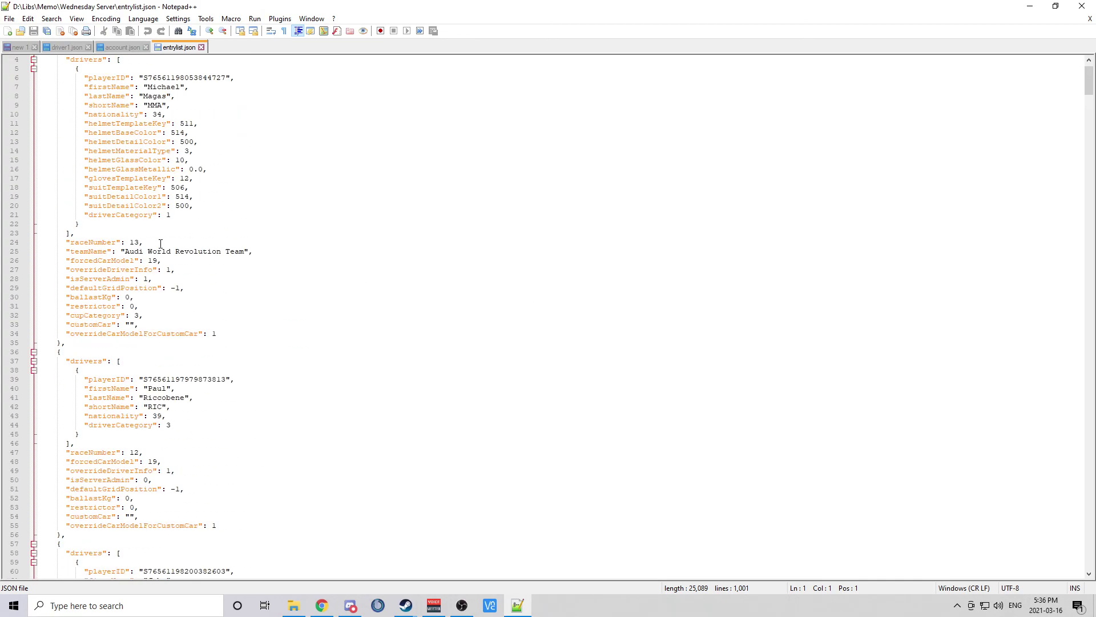
pyautogui.click(175, 152)
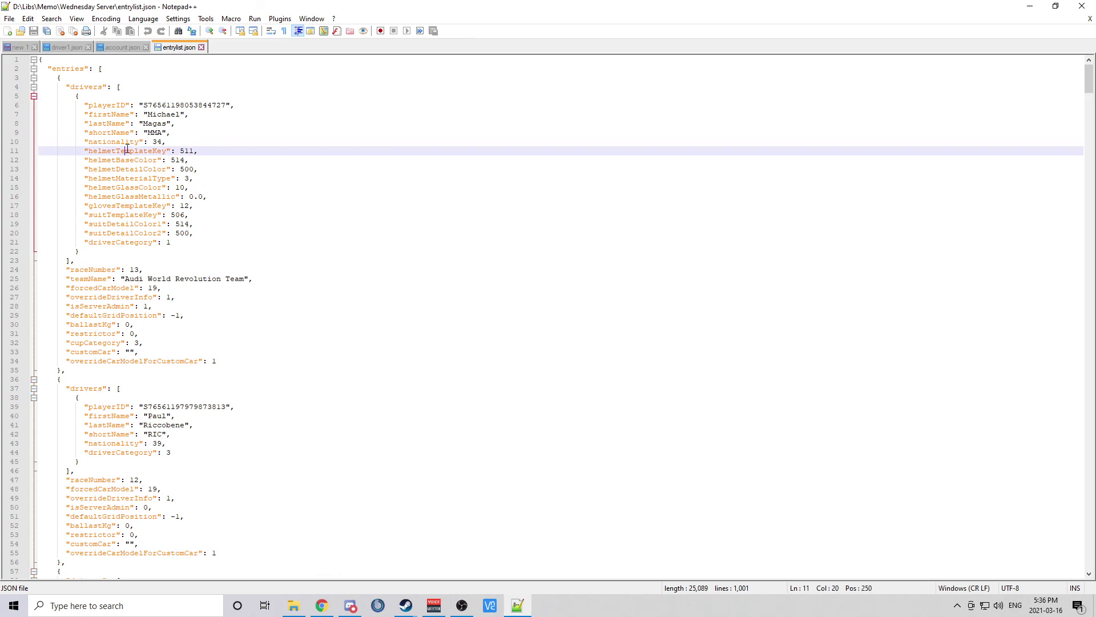
pyautogui.click(190, 161)
pyautogui.click(199, 169)
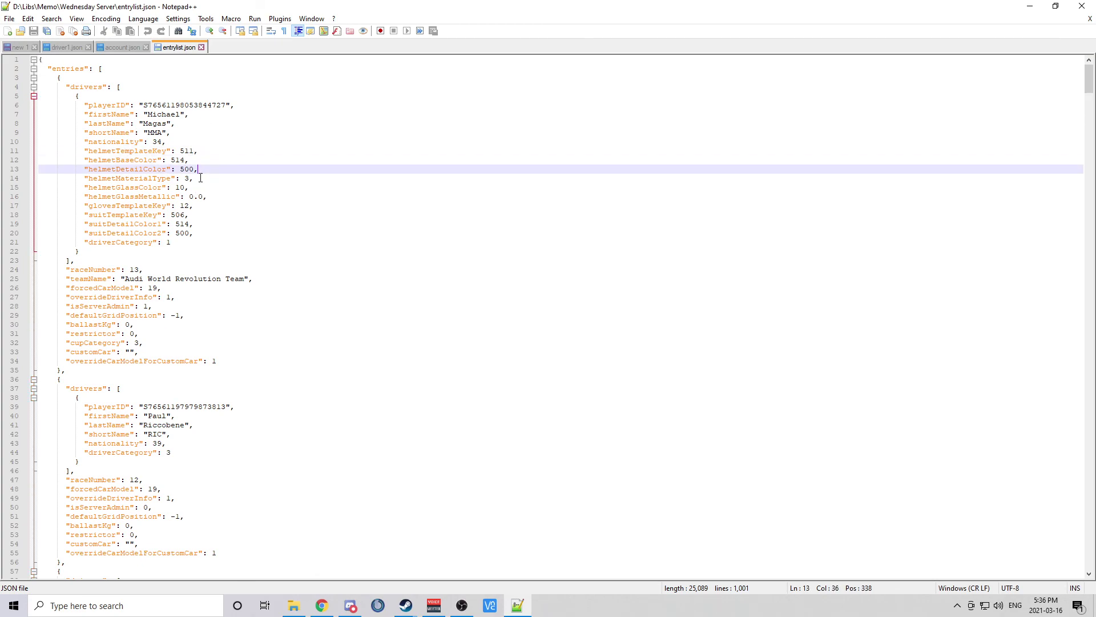
pyautogui.click(197, 179)
pyautogui.click(194, 188)
pyautogui.click(207, 197)
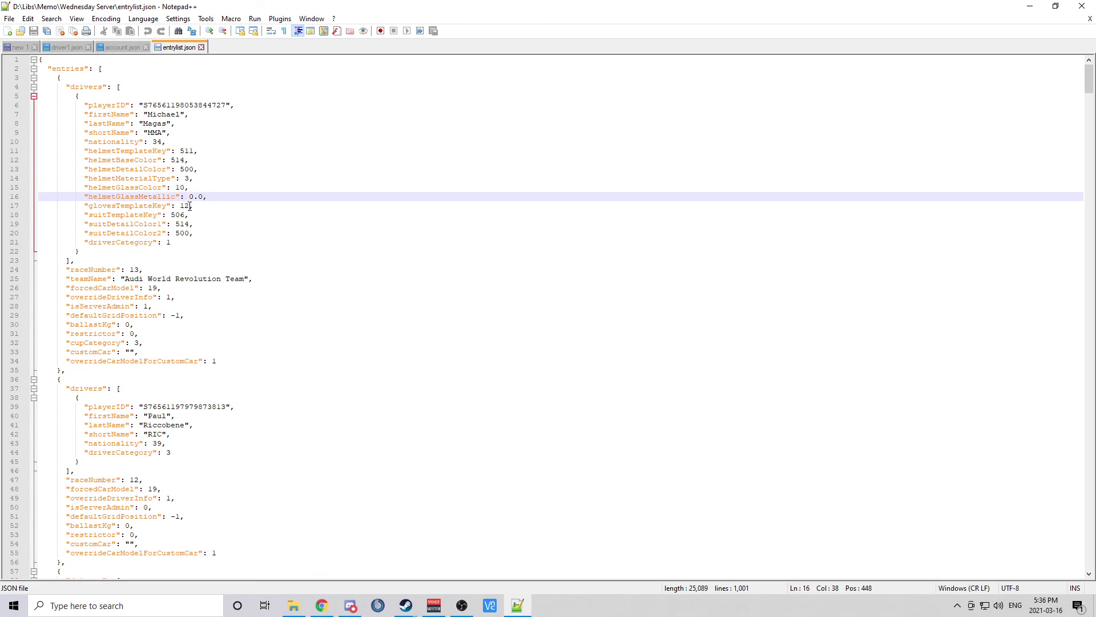
pyautogui.click(199, 206)
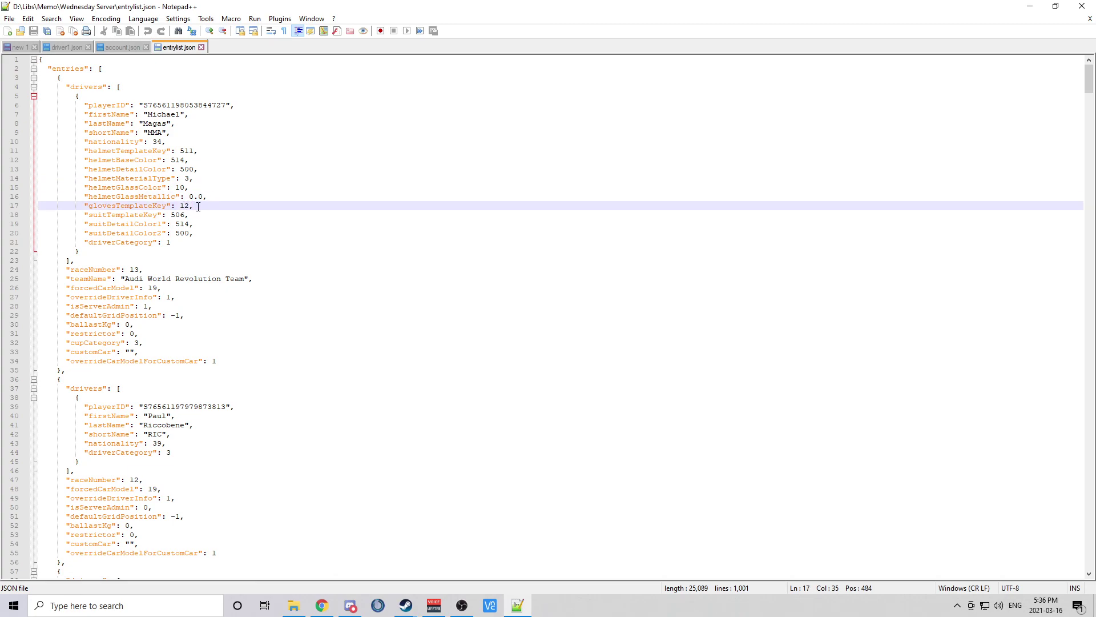
pyautogui.click(188, 142)
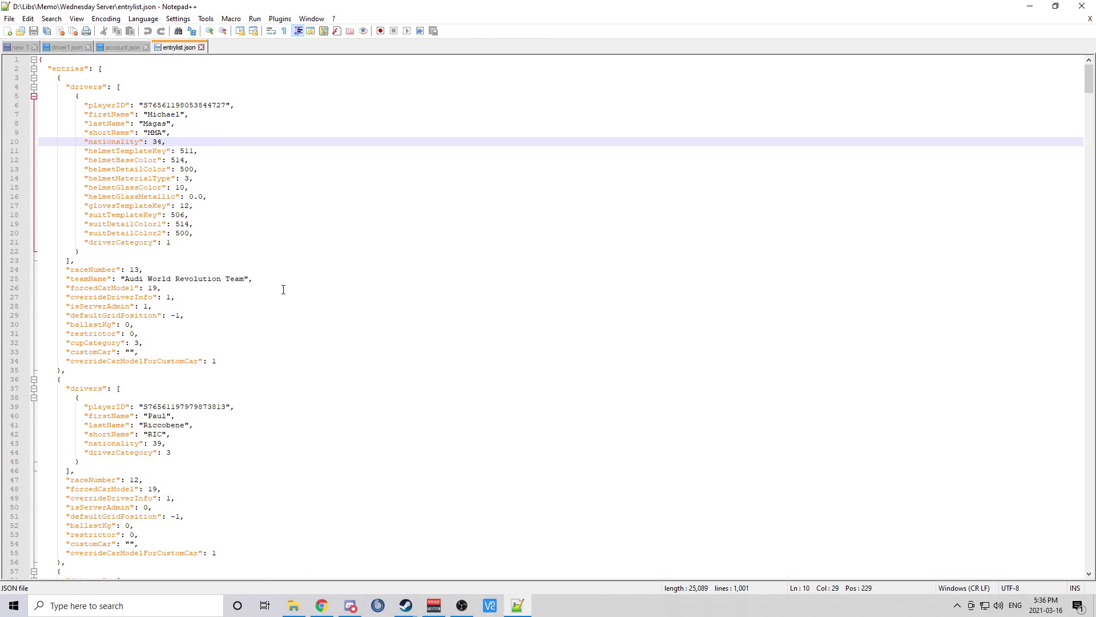
# Highlight the first entry's teamName line in entrylist.json to examine it, and clear the selection
pyautogui.moveTo(271, 279); pyautogui.dragTo(60, 280)
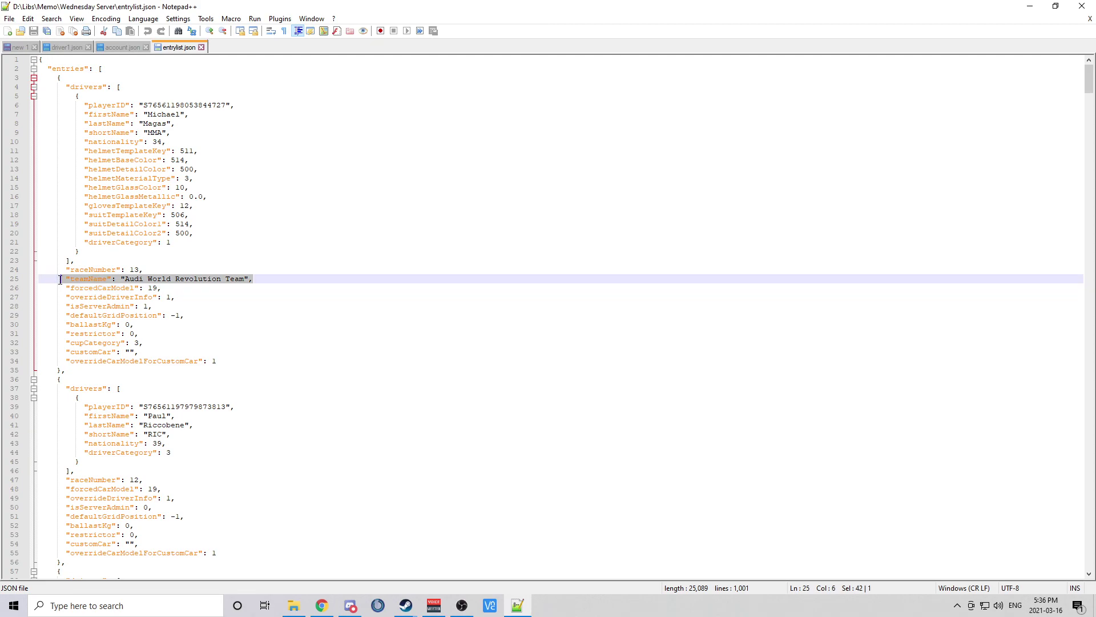
pyautogui.click(277, 315)
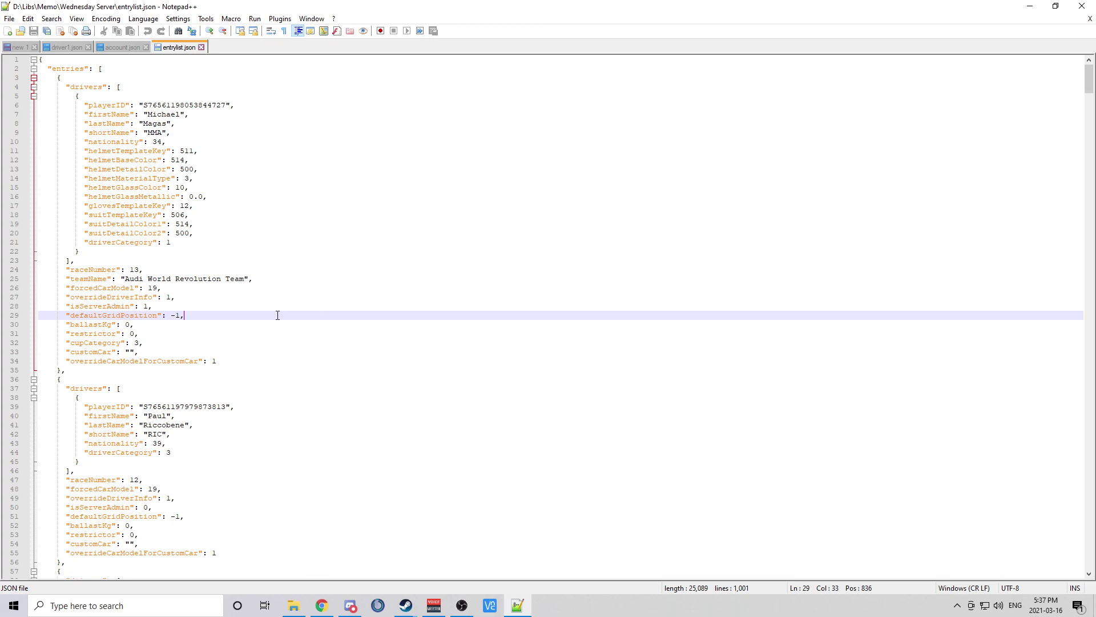
pyautogui.click(81, 279)
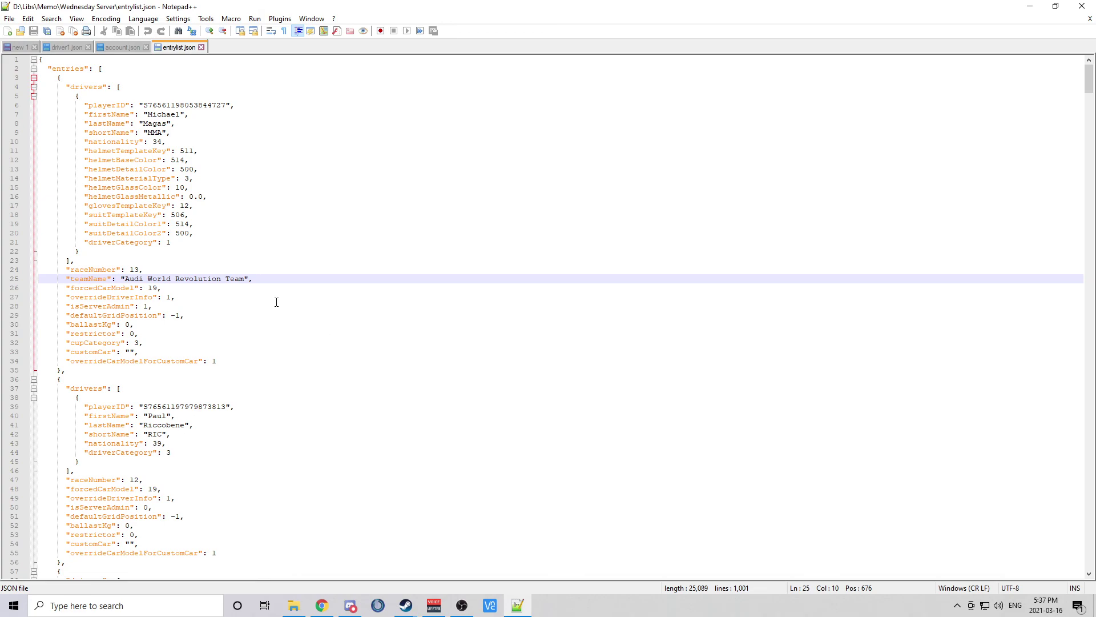
pyautogui.moveTo(257, 279); pyautogui.dragTo(67, 278)
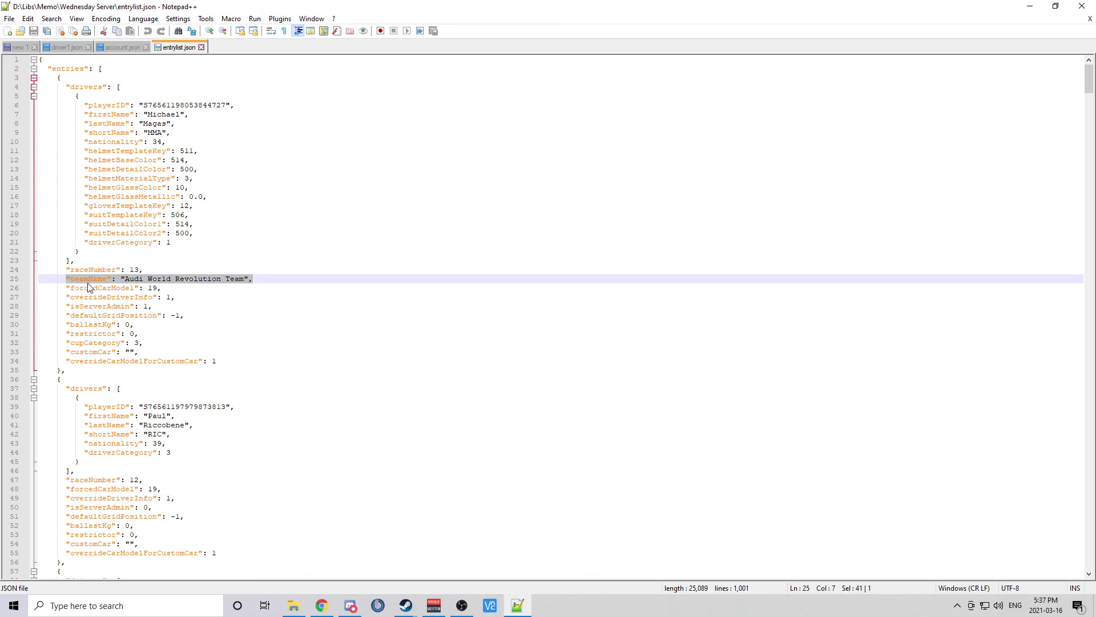
pyautogui.click(166, 297)
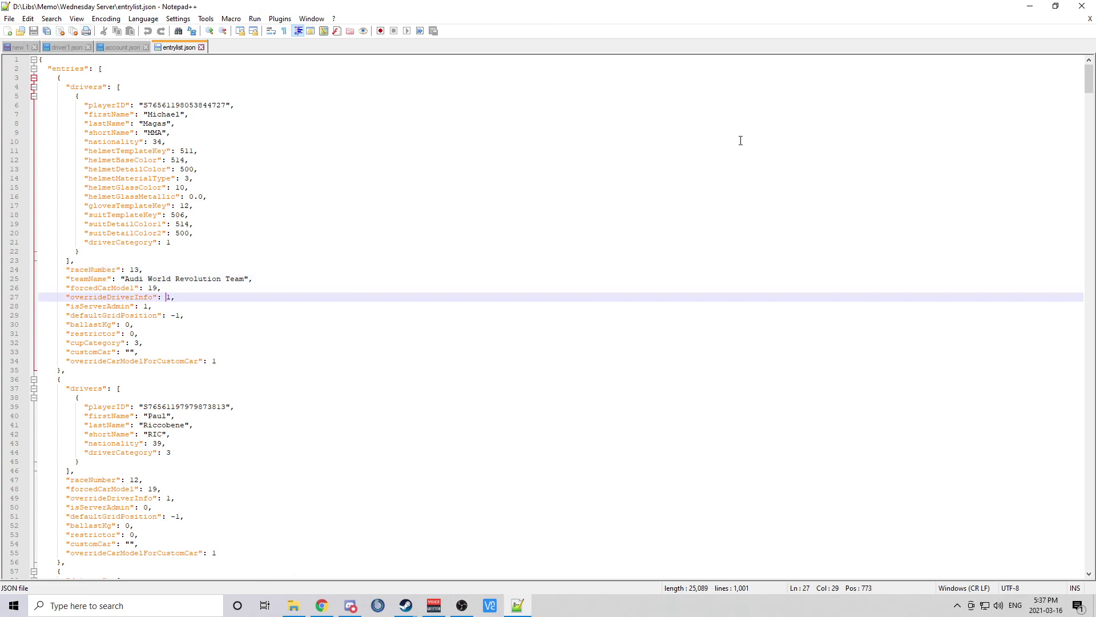